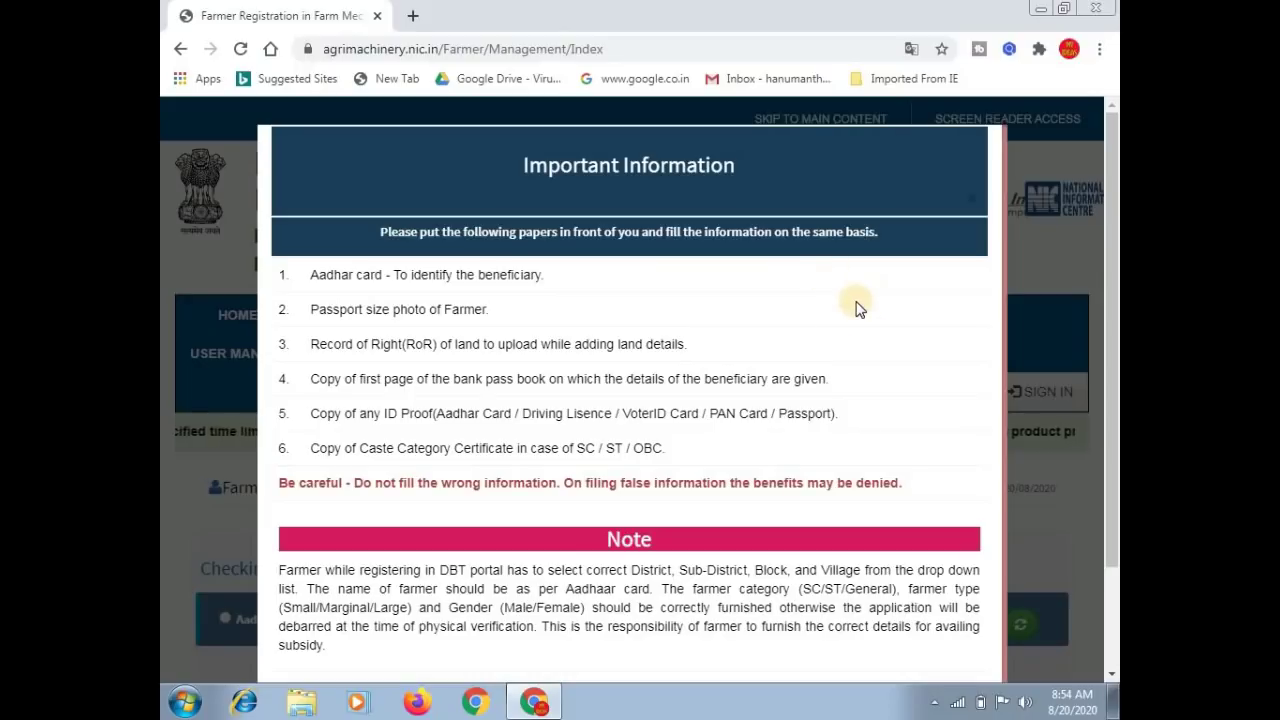
Dismiss the important information notice and choose to check for a registered farmer by mobile number
click(972, 203)
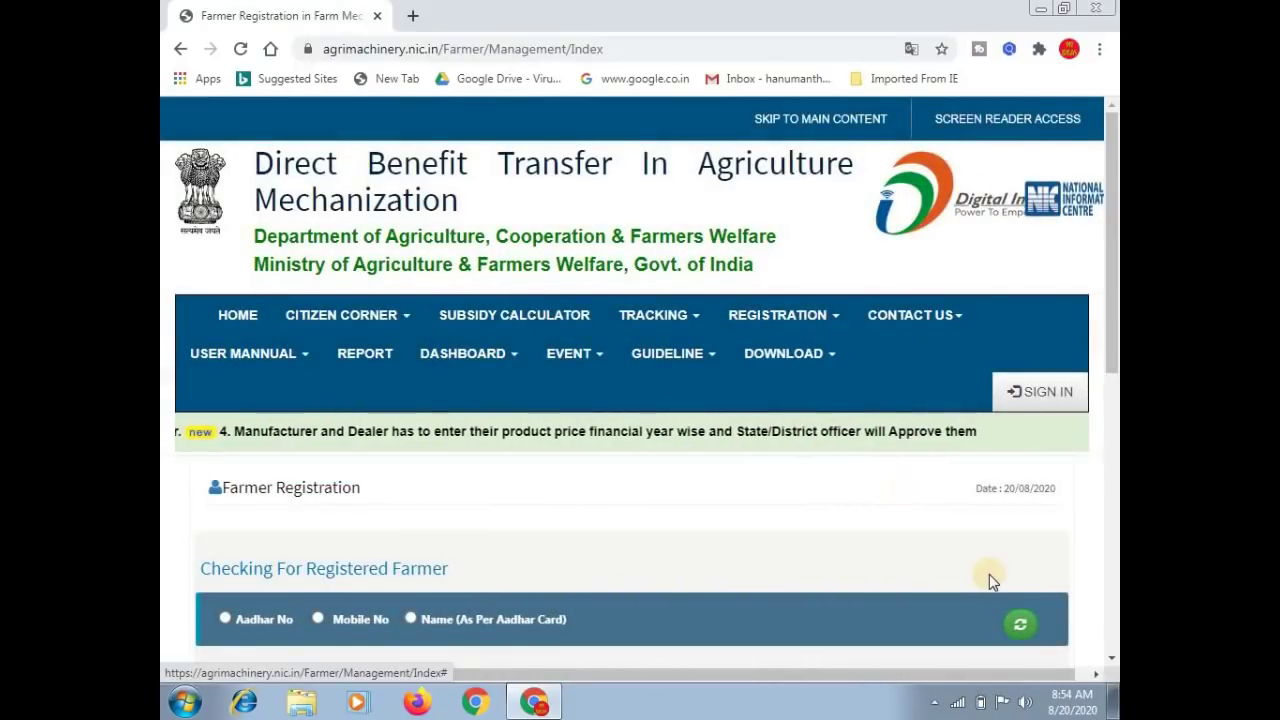
click(1111, 658)
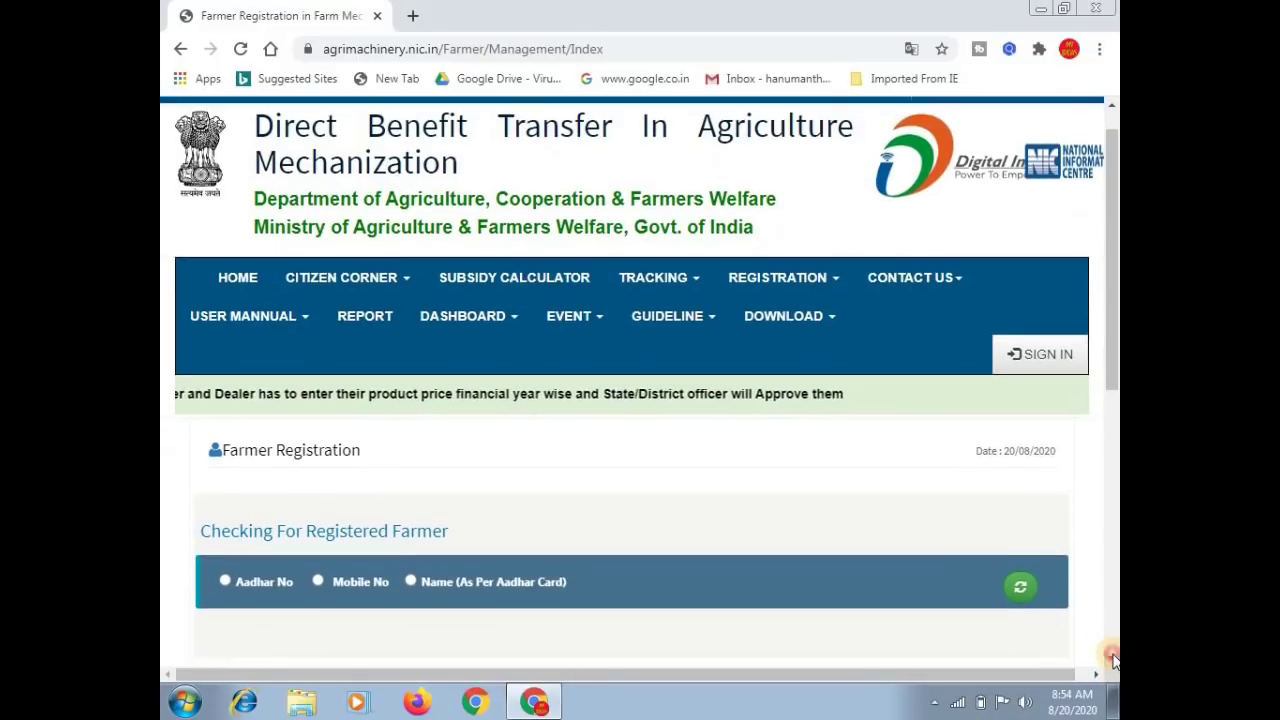
click(1111, 658)
click(1111, 658)
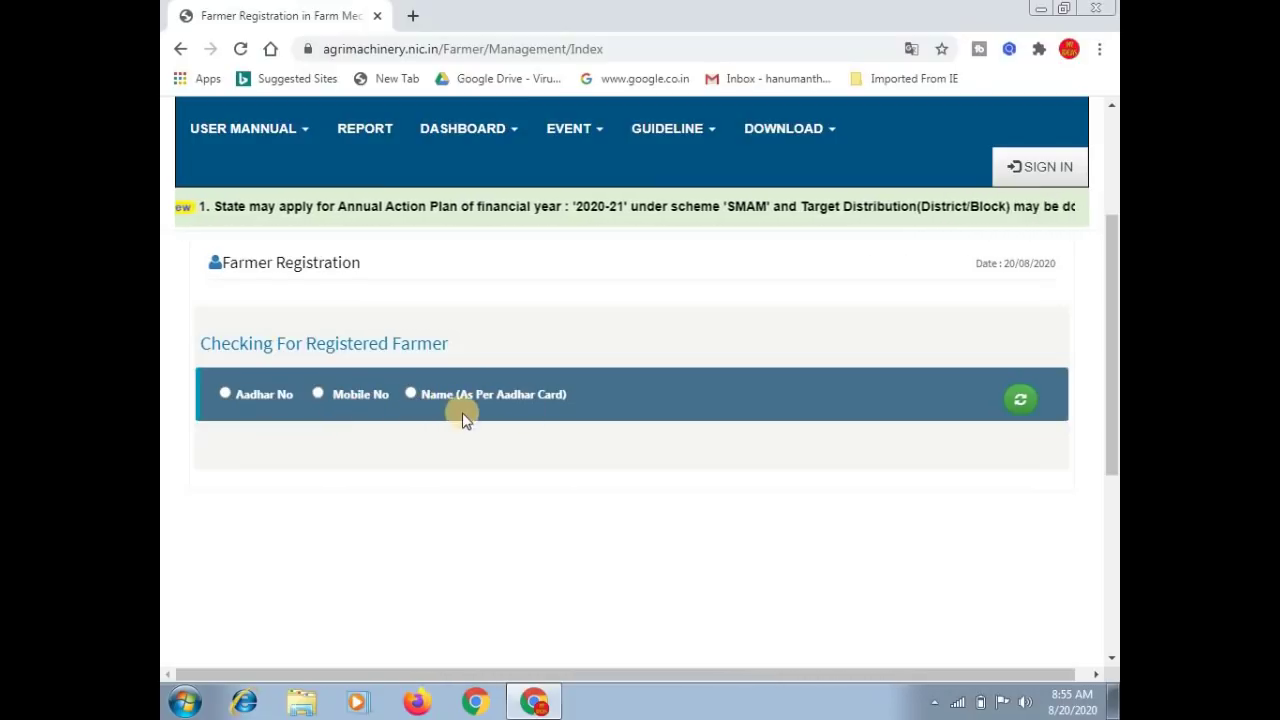
click(318, 392)
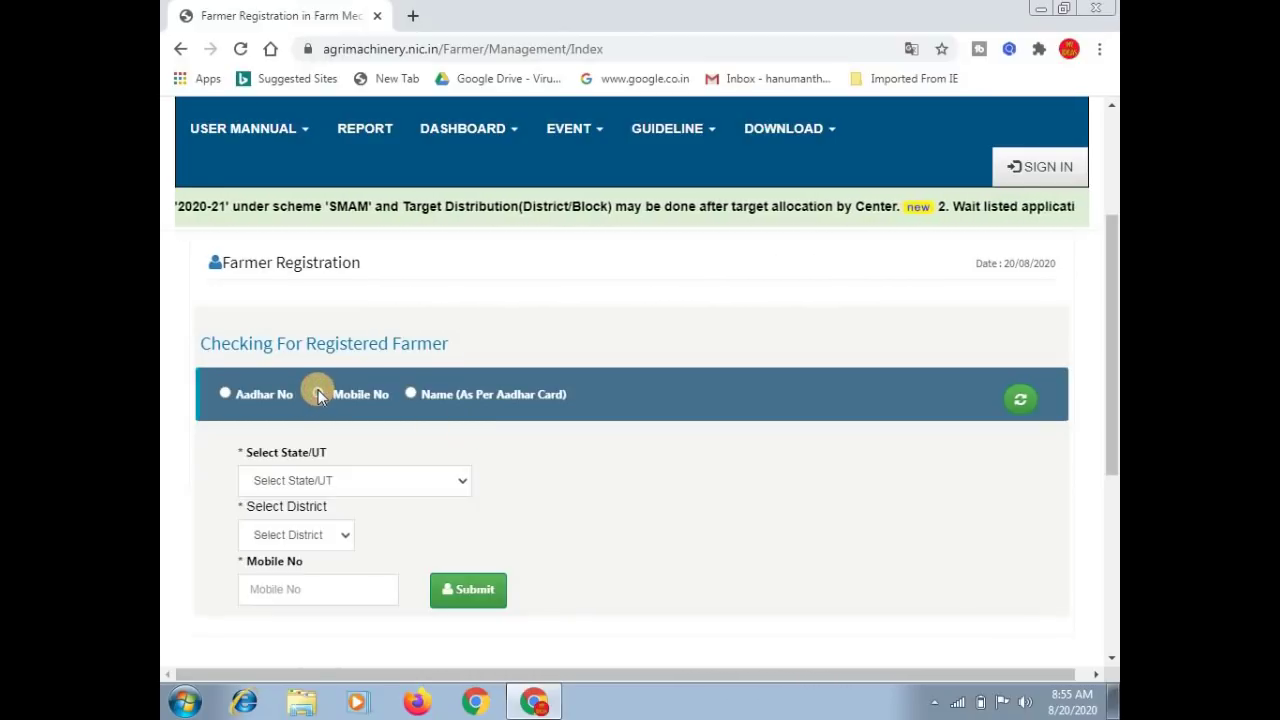
Select KARNATAKA as the state and BALLARI as the district, and fill in the farmer's mobile number
click(362, 488)
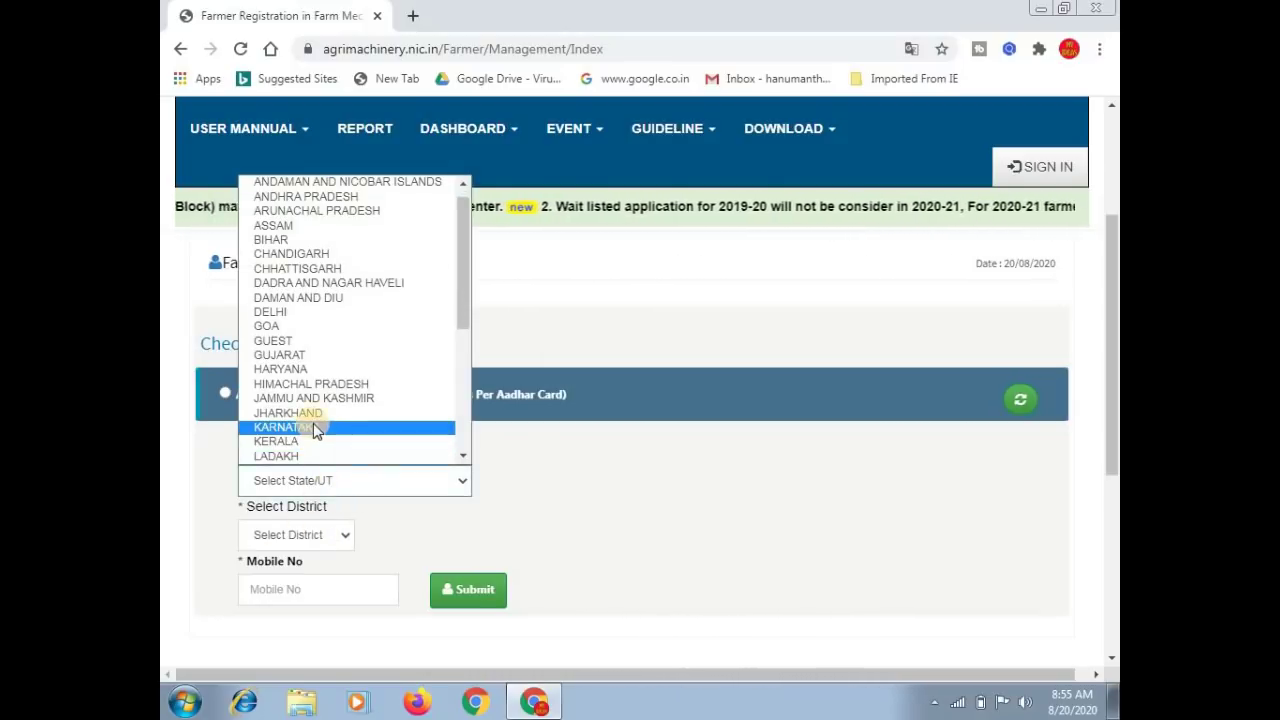
click(313, 427)
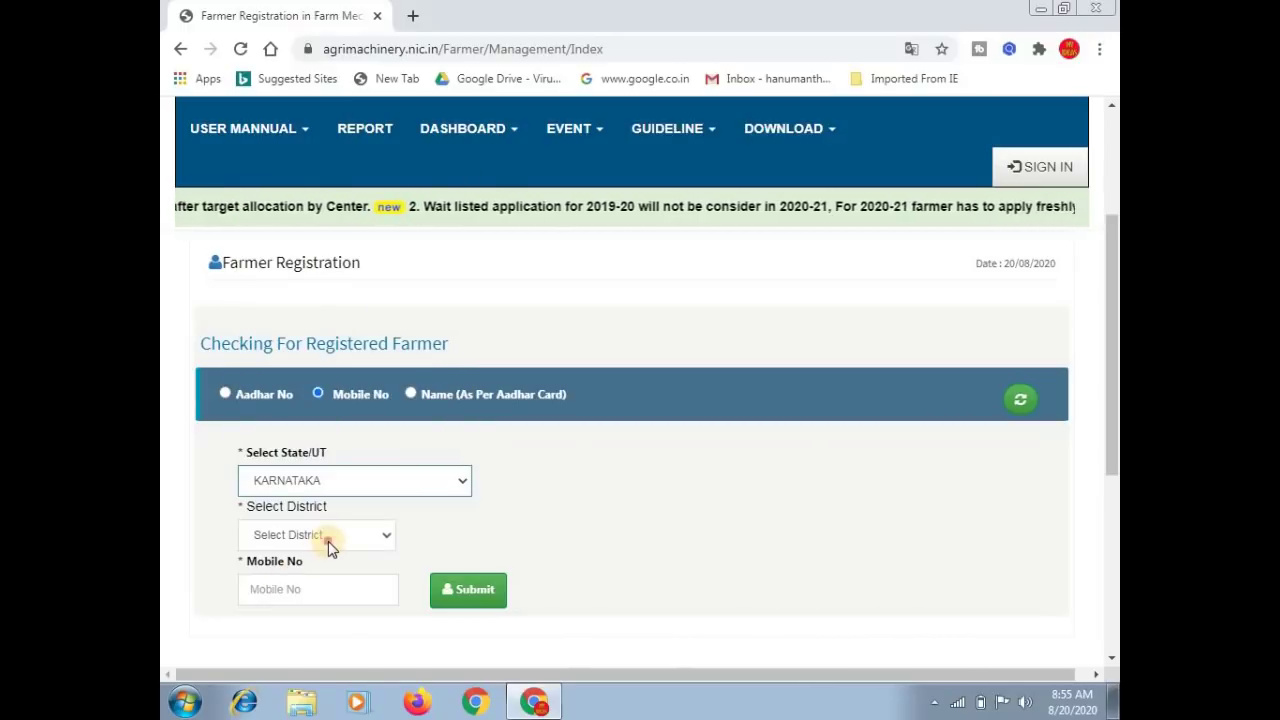
click(328, 541)
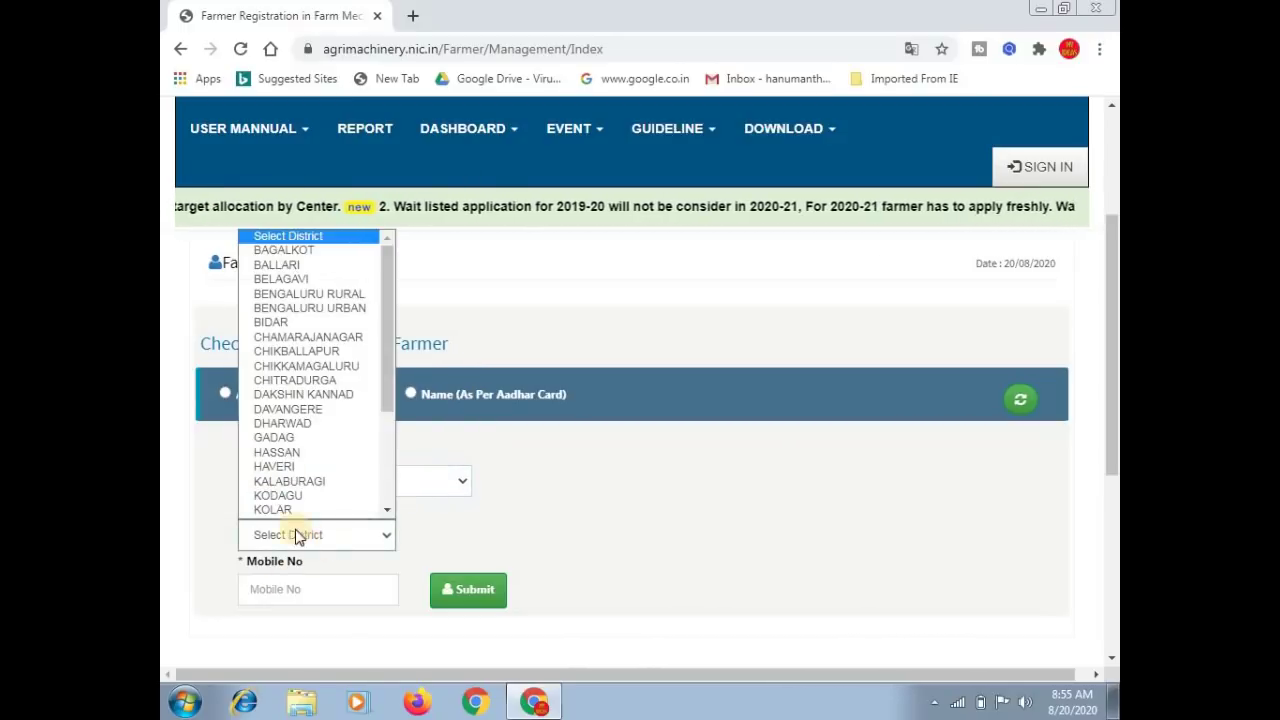
click(293, 265)
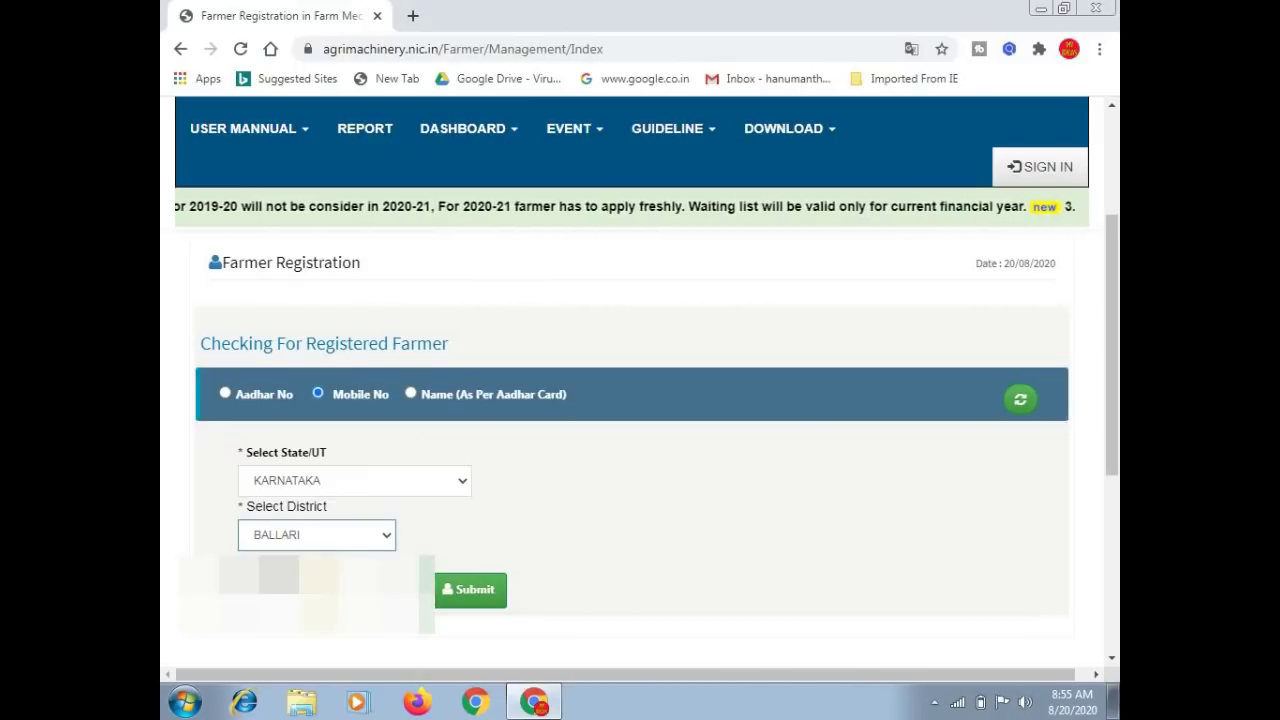
click(711, 551)
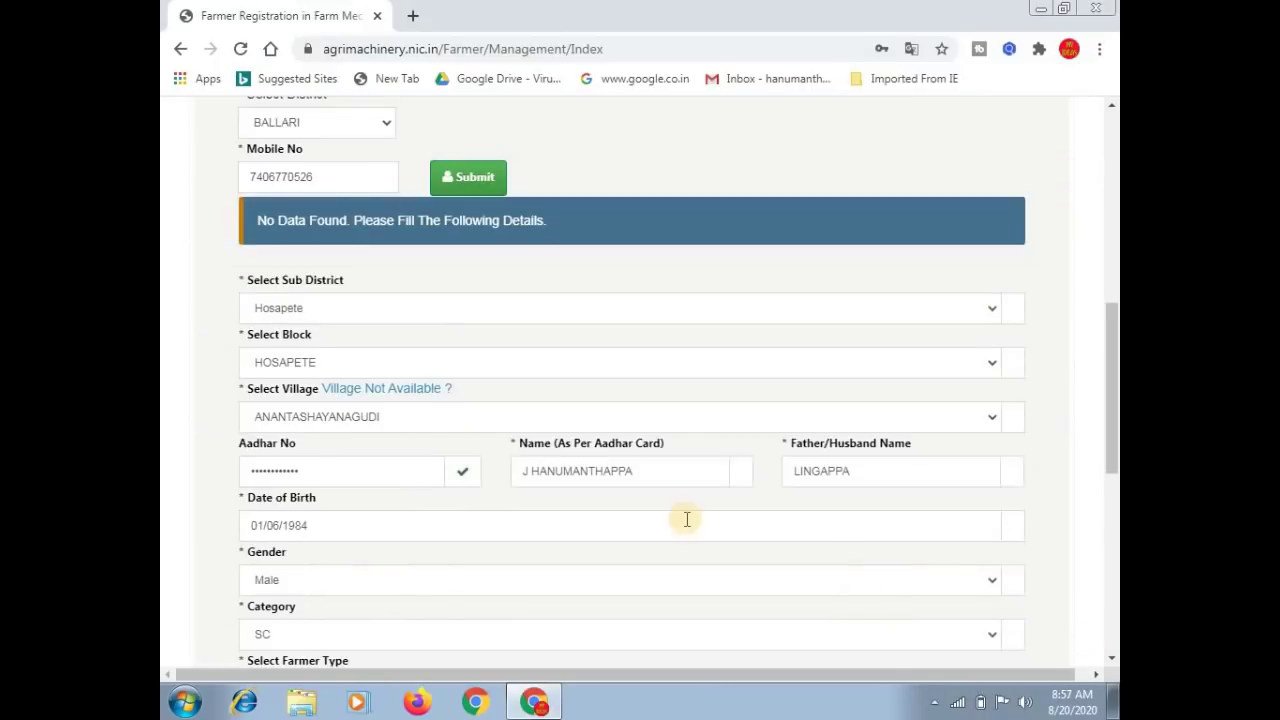
Check the sub-district, block and village selections in the farmer details form
click(333, 319)
click(338, 389)
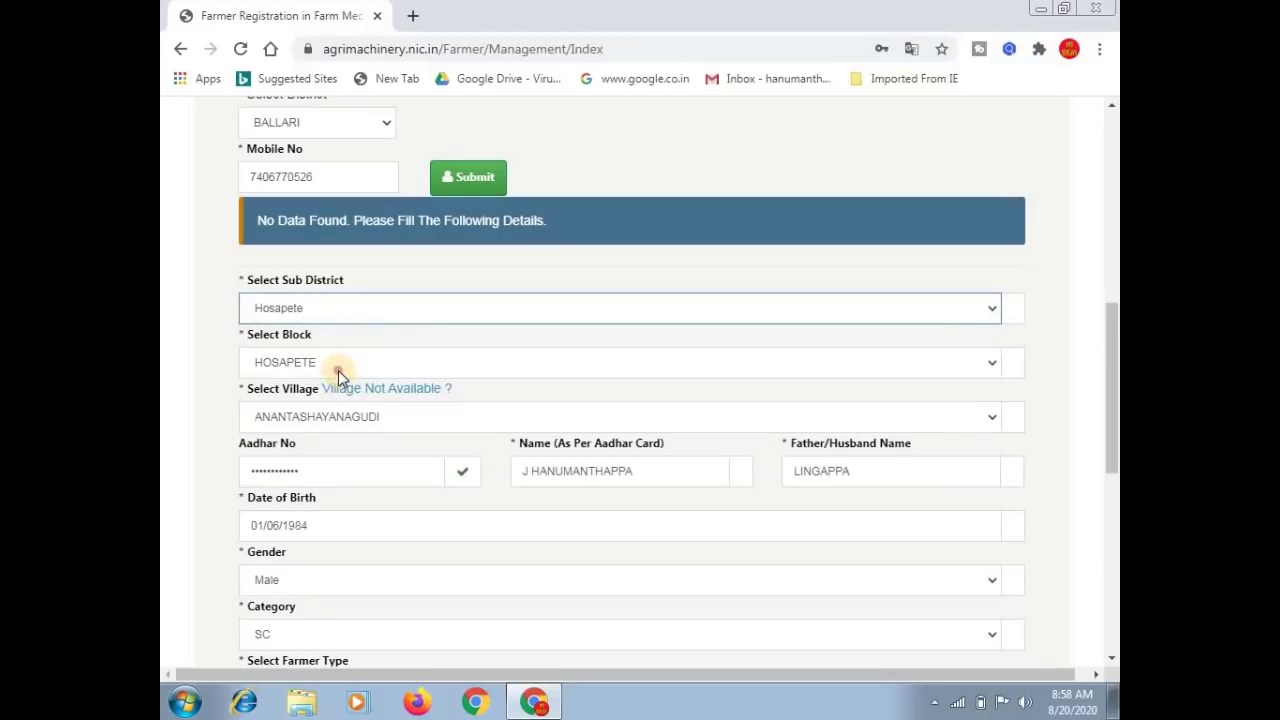
click(338, 372)
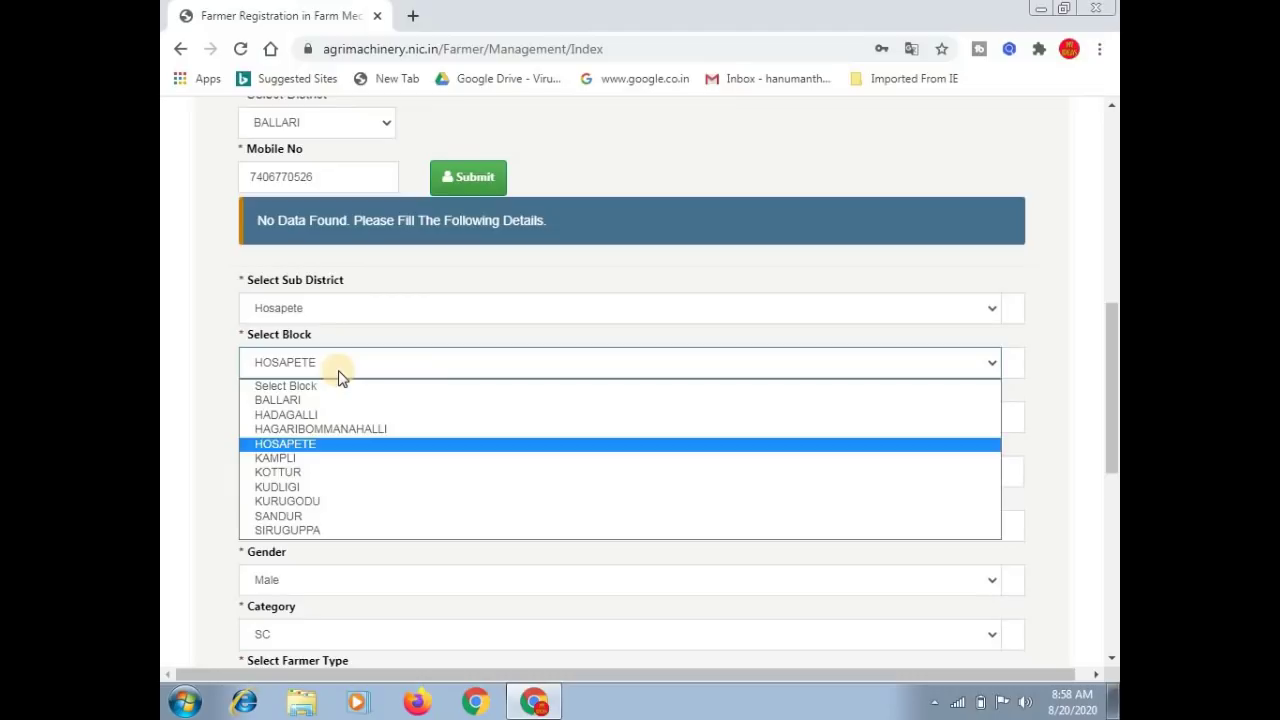
click(338, 371)
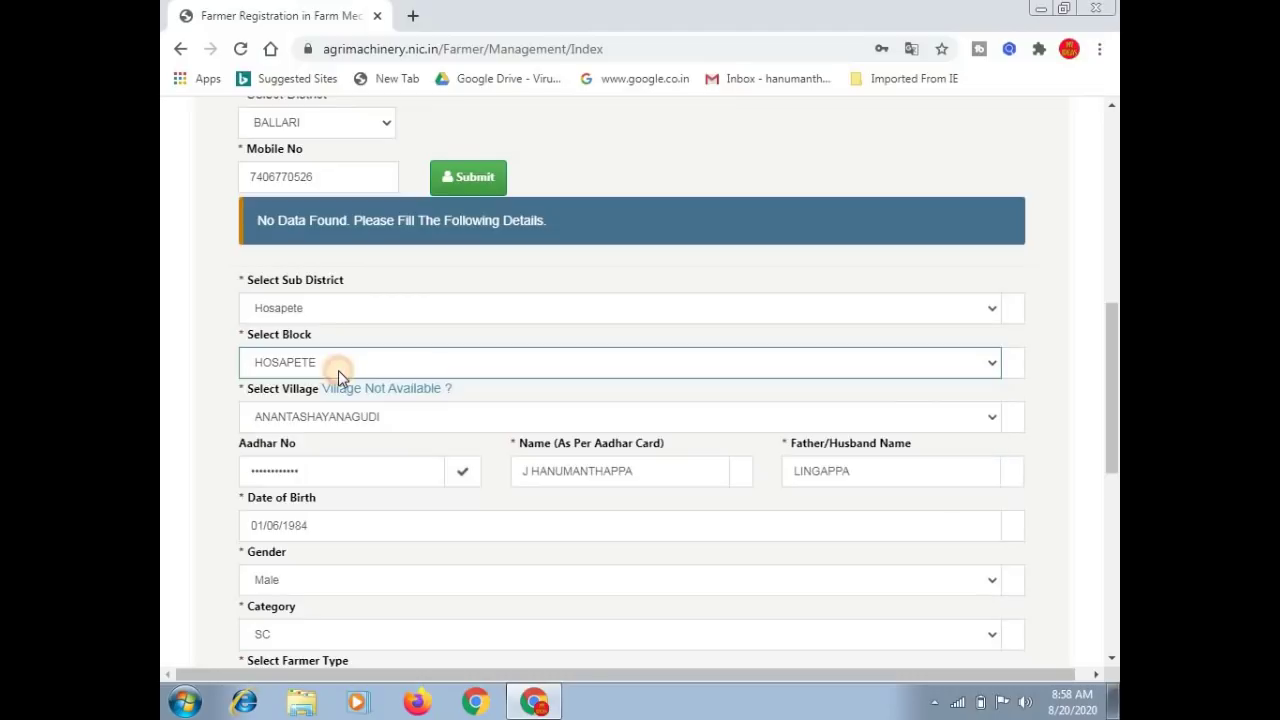
click(398, 425)
click(398, 425)
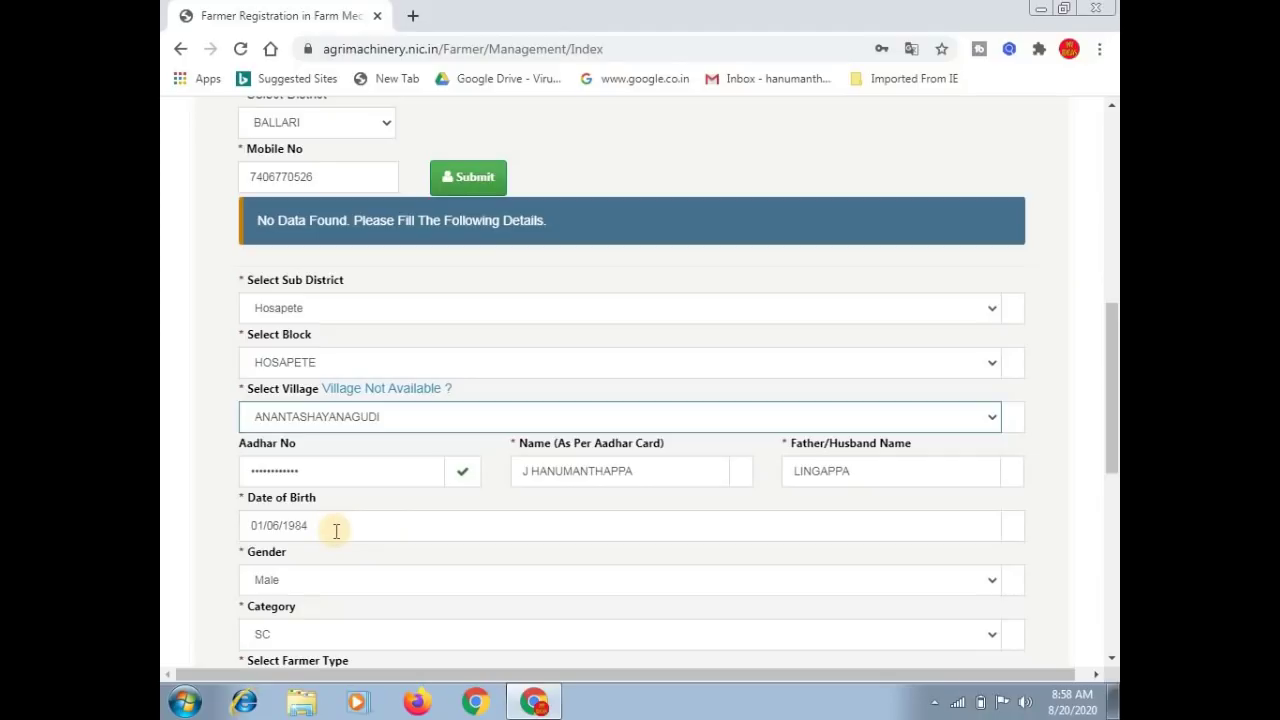
Choose Male as the farmer's gender and check the category selection
click(320, 588)
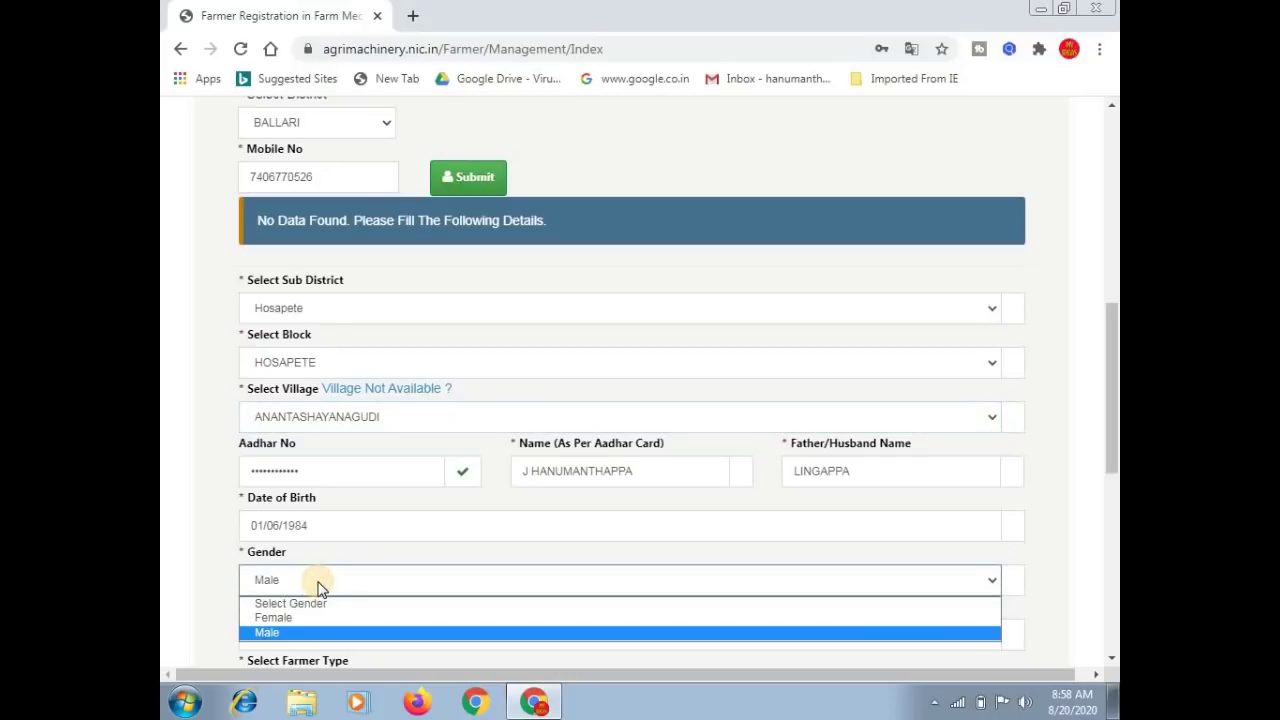
click(318, 632)
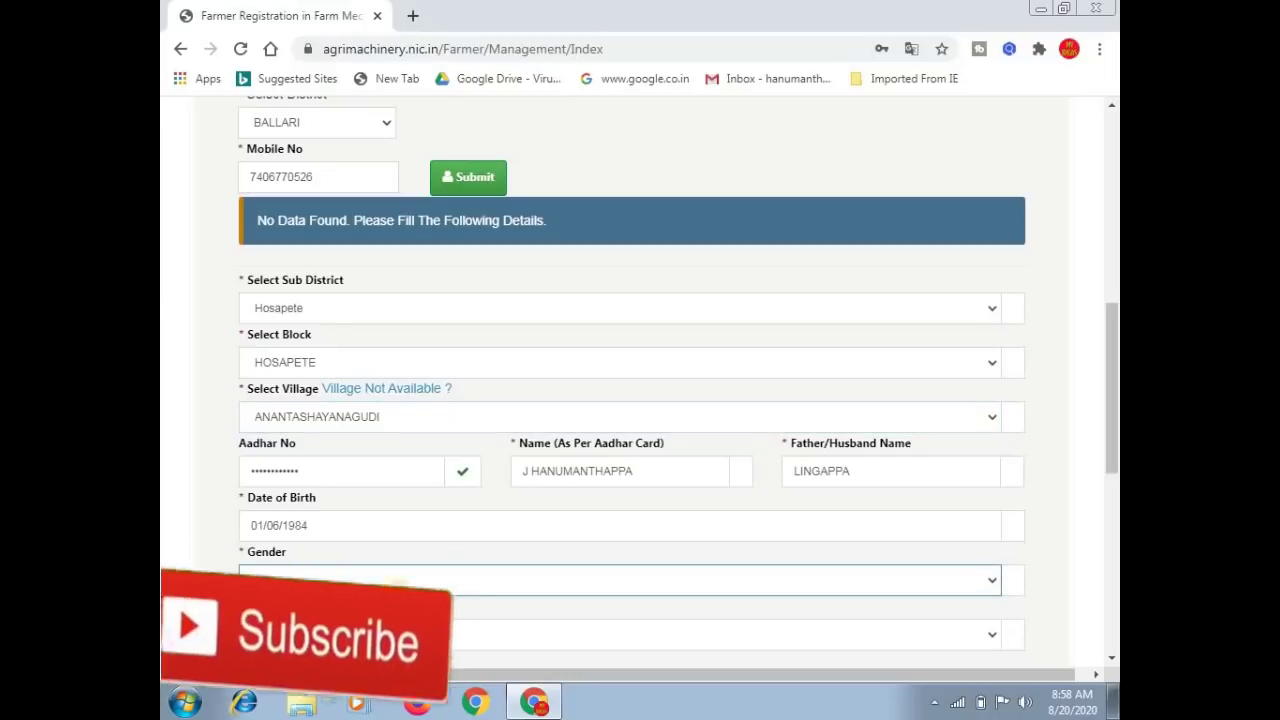
click(727, 630)
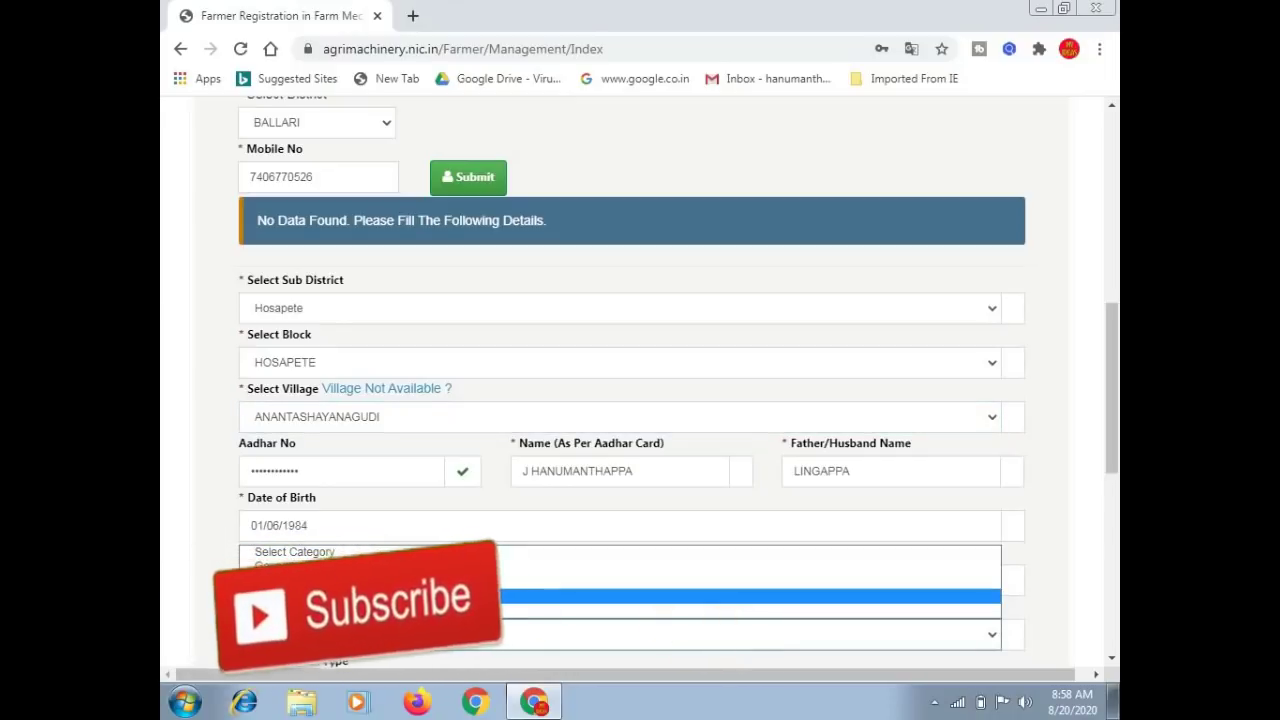
click(504, 502)
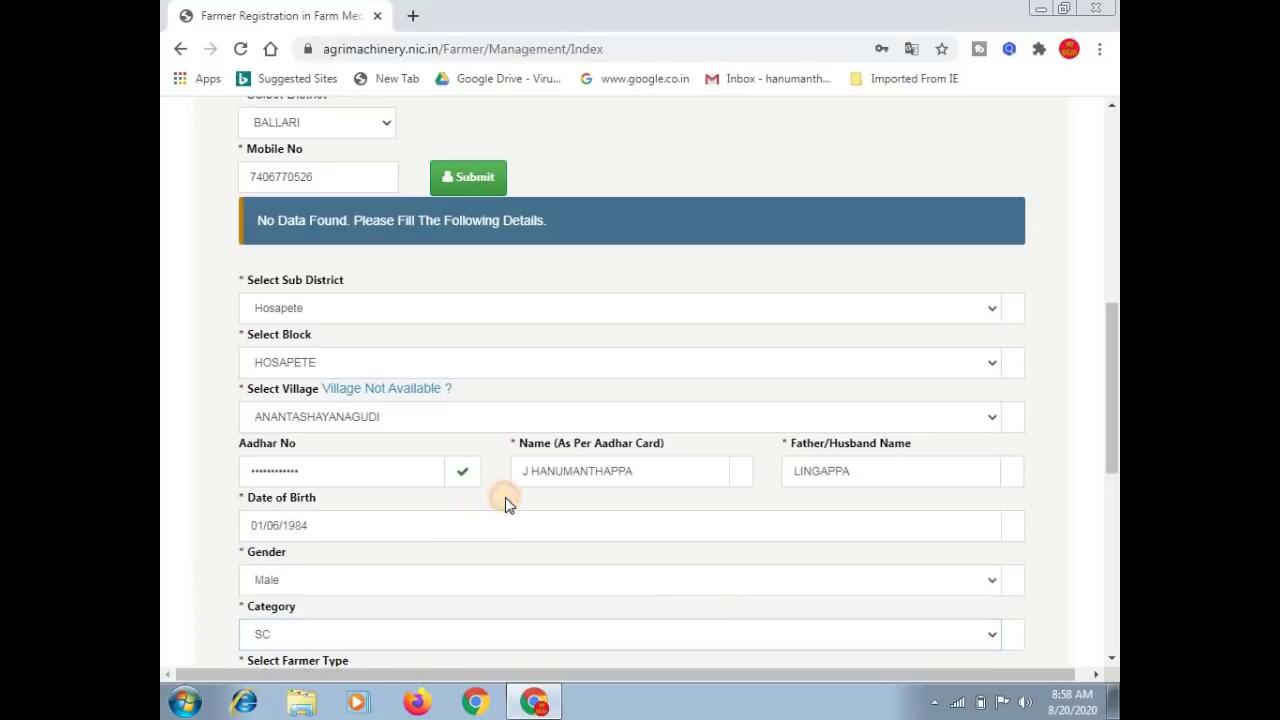
Select Small (Land Between 1-2 HA) as the farmer type
click(1111, 659)
scroll(603, 580, down, 3)
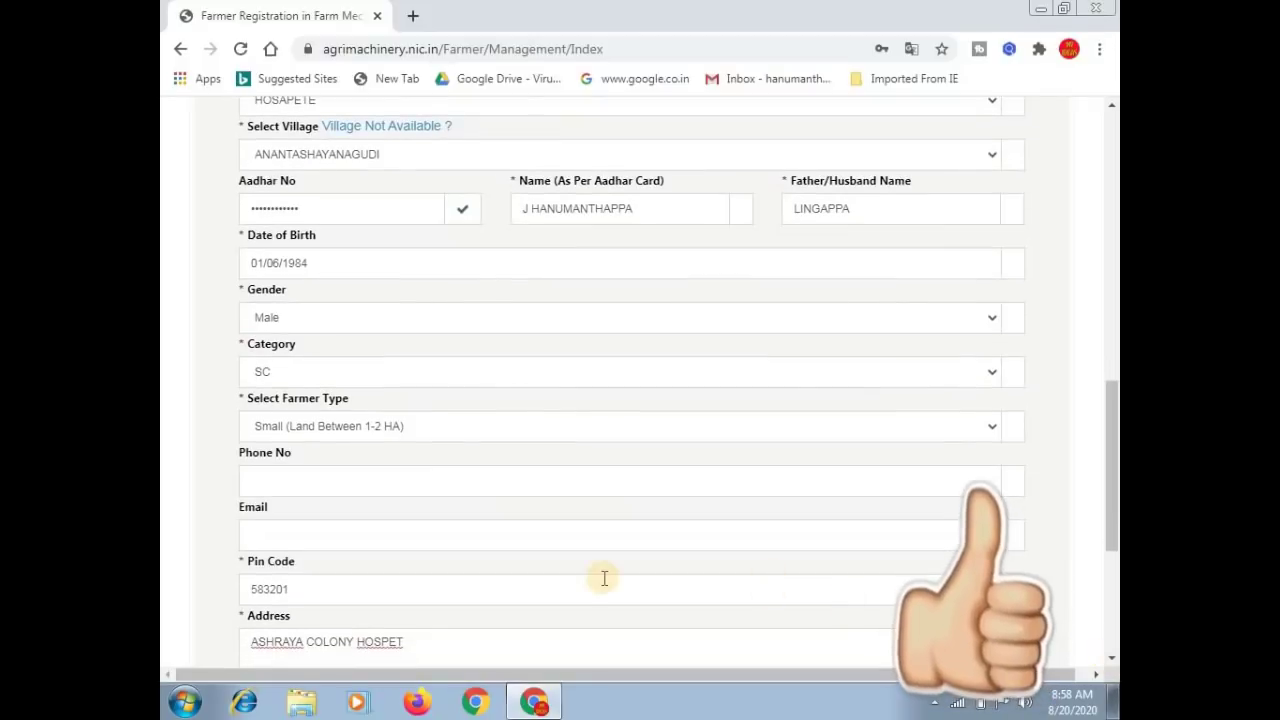
click(407, 432)
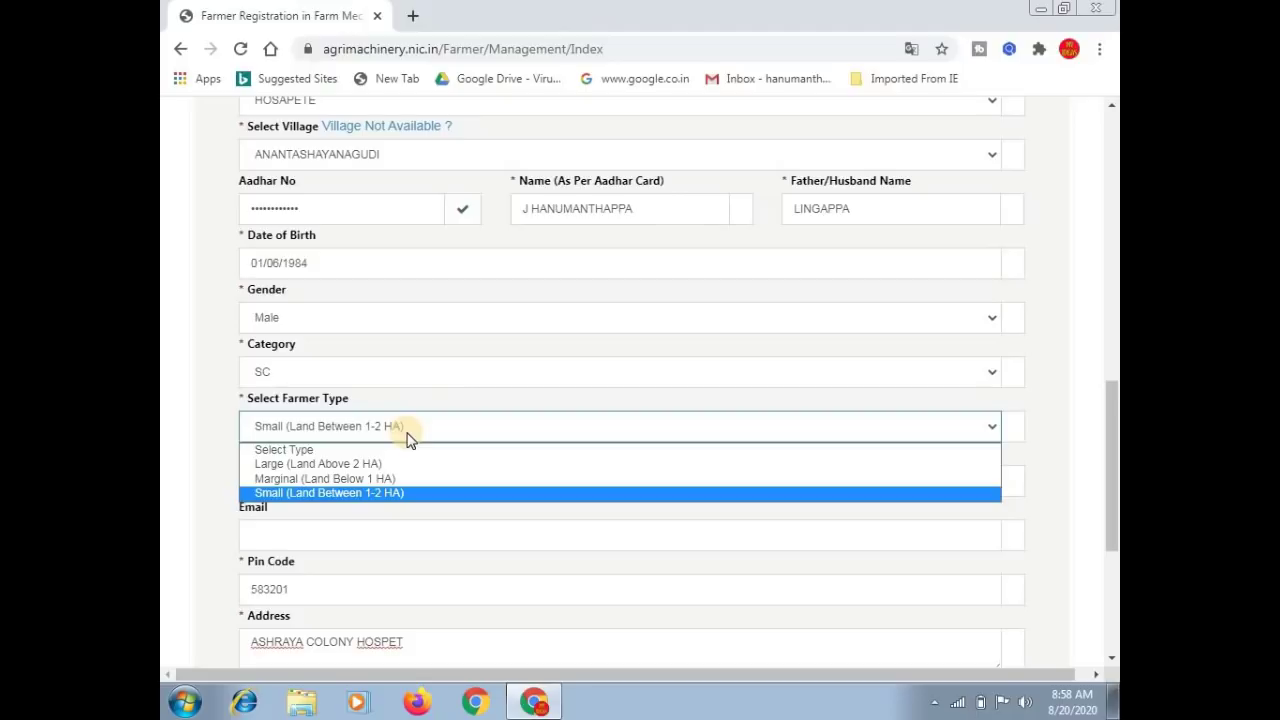
click(380, 493)
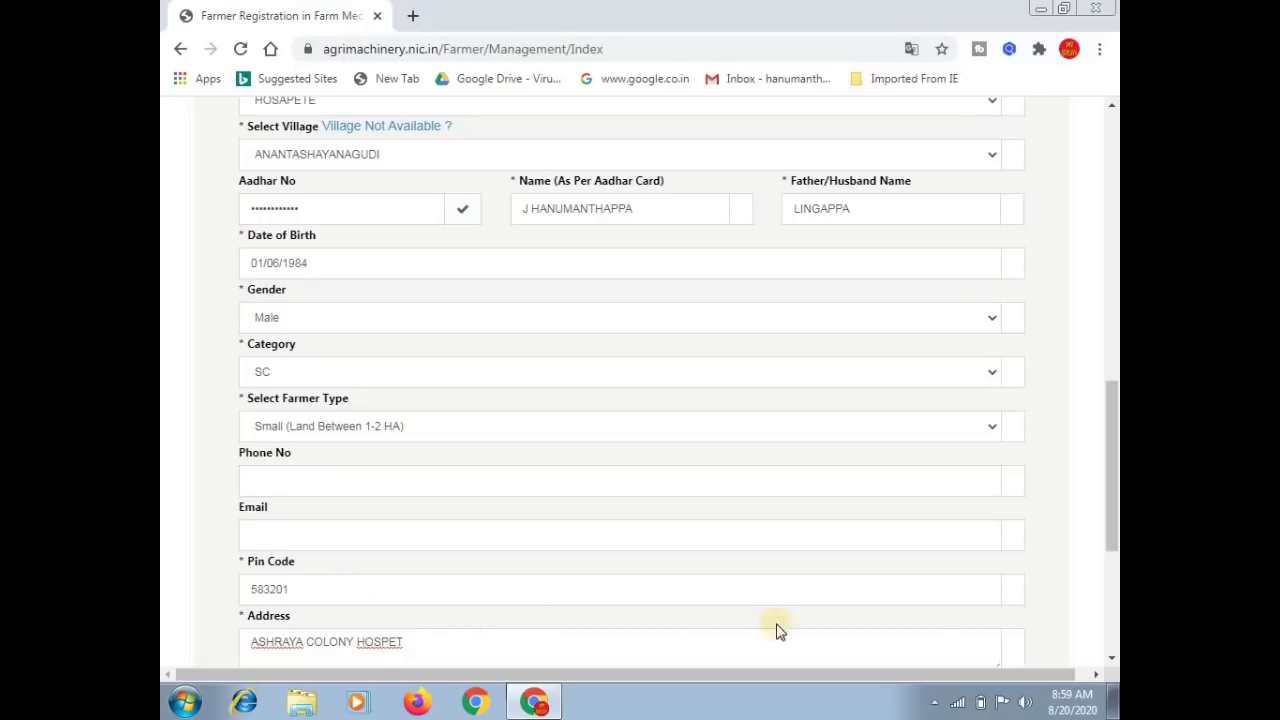
Register the farmer and authenticate by submitting the OTP sent to the mobile number registered with Aadhaar
scroll(1108, 660, down, 3)
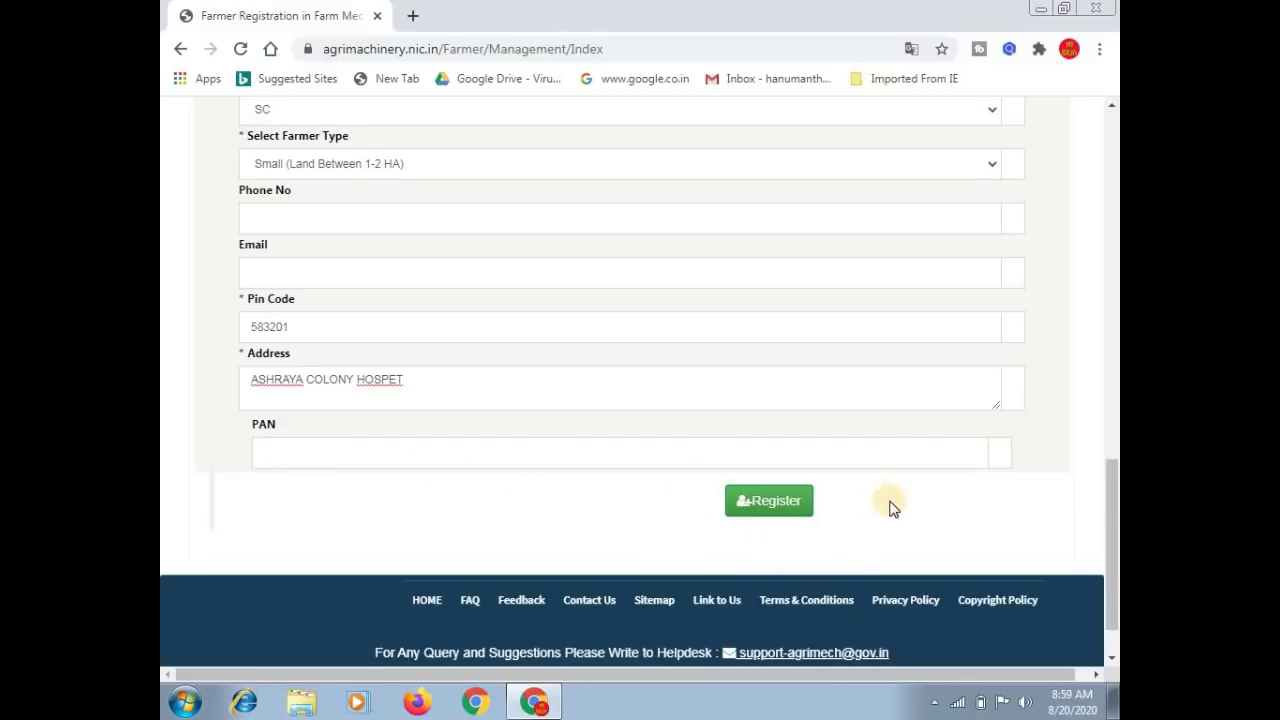
click(784, 503)
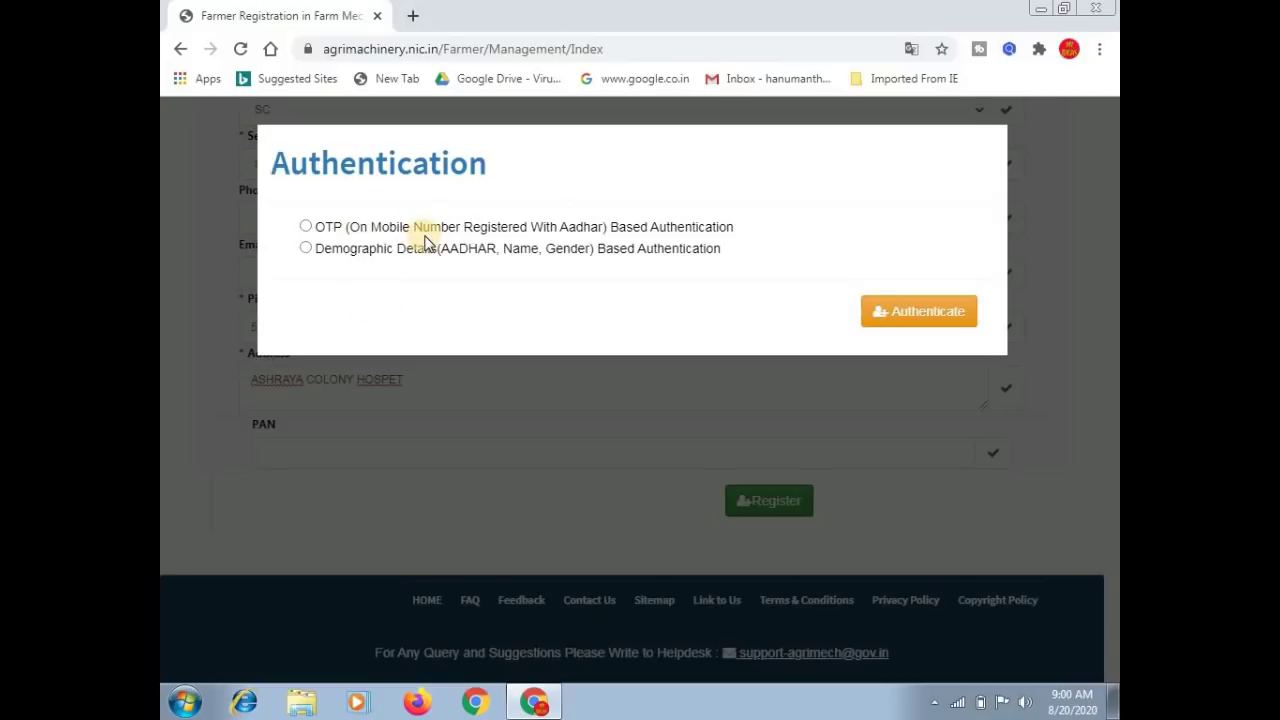
click(306, 227)
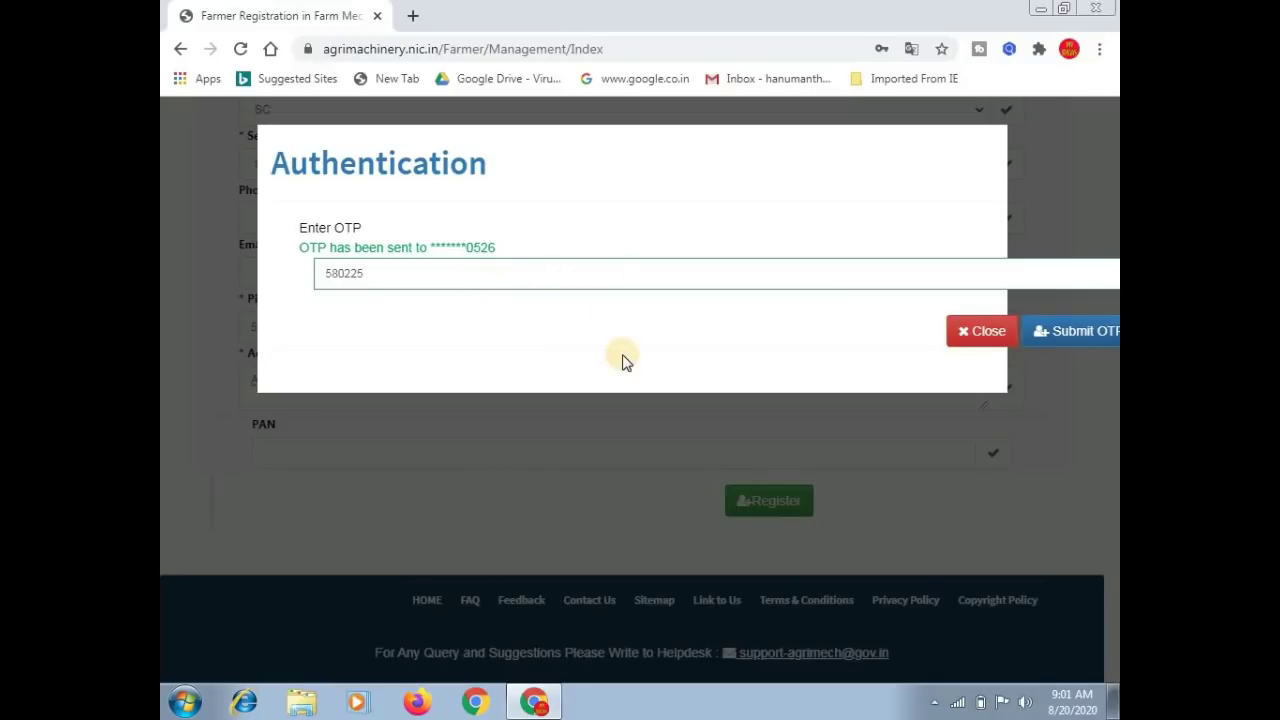
click(1077, 333)
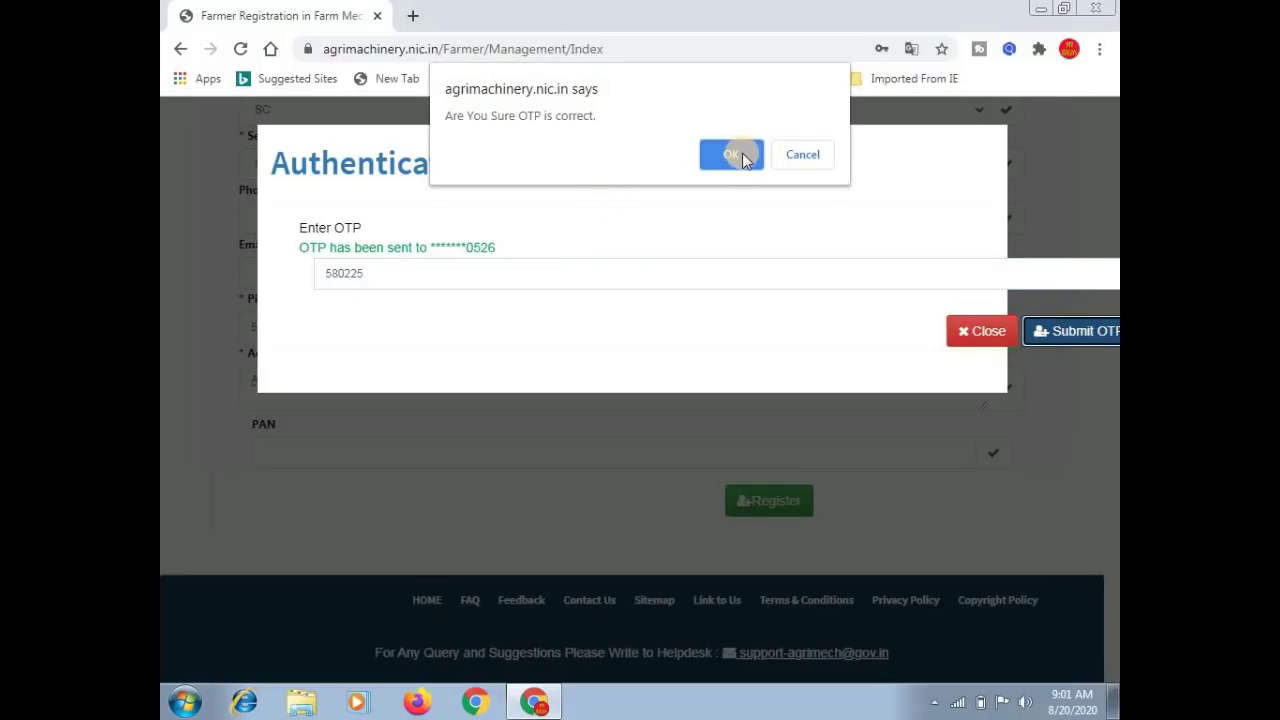
click(742, 153)
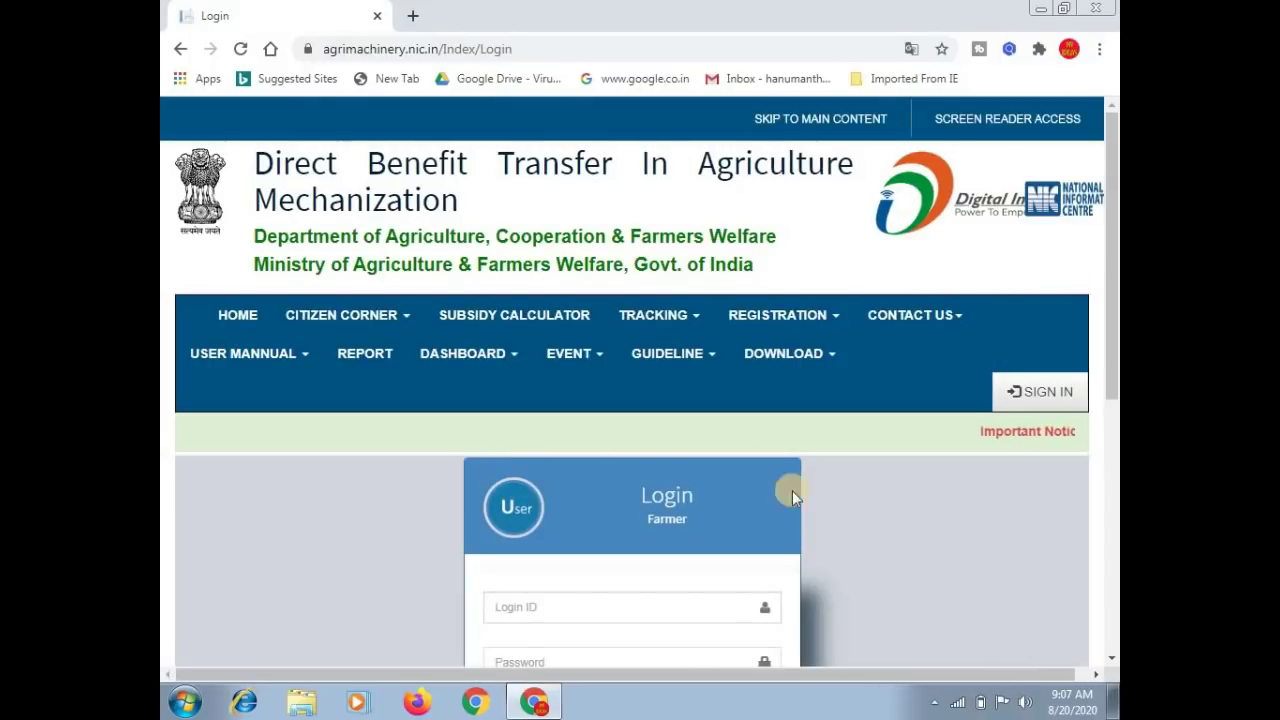
Open the page for adding bank details from the farmer's basic details
click(1111, 658)
scroll(1111, 660, down, 3)
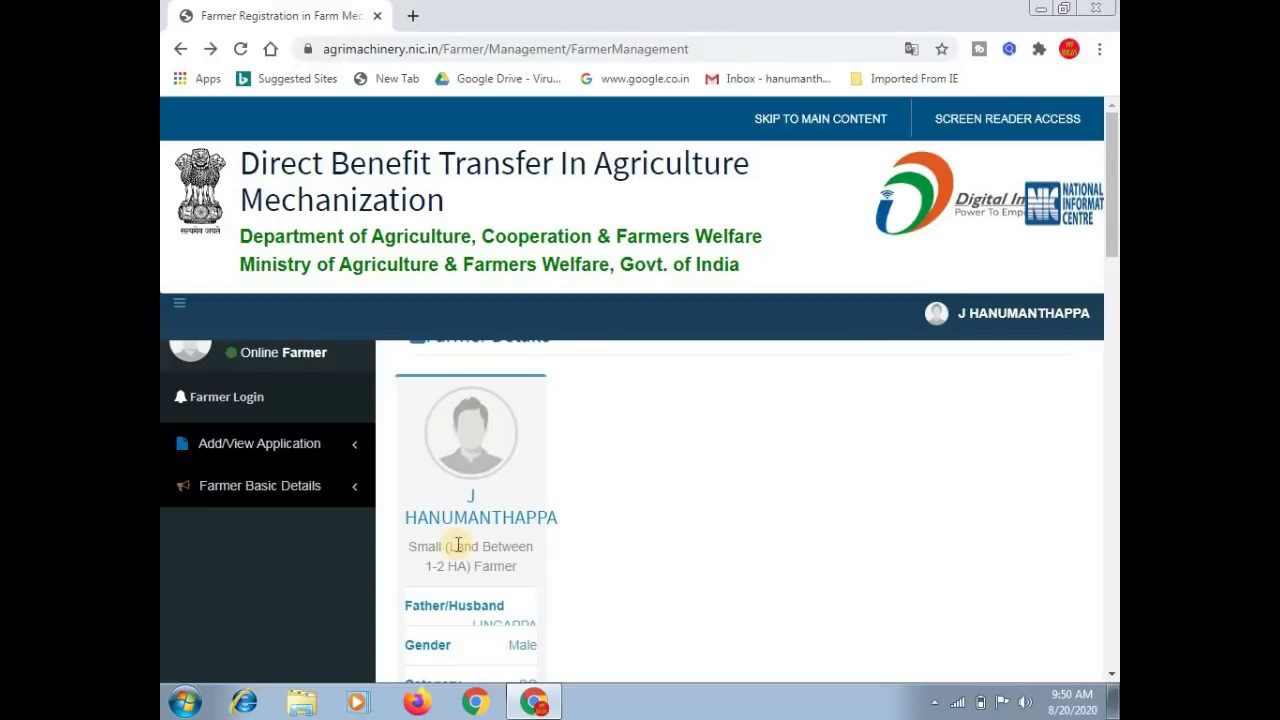
scroll(458, 545, down, 1)
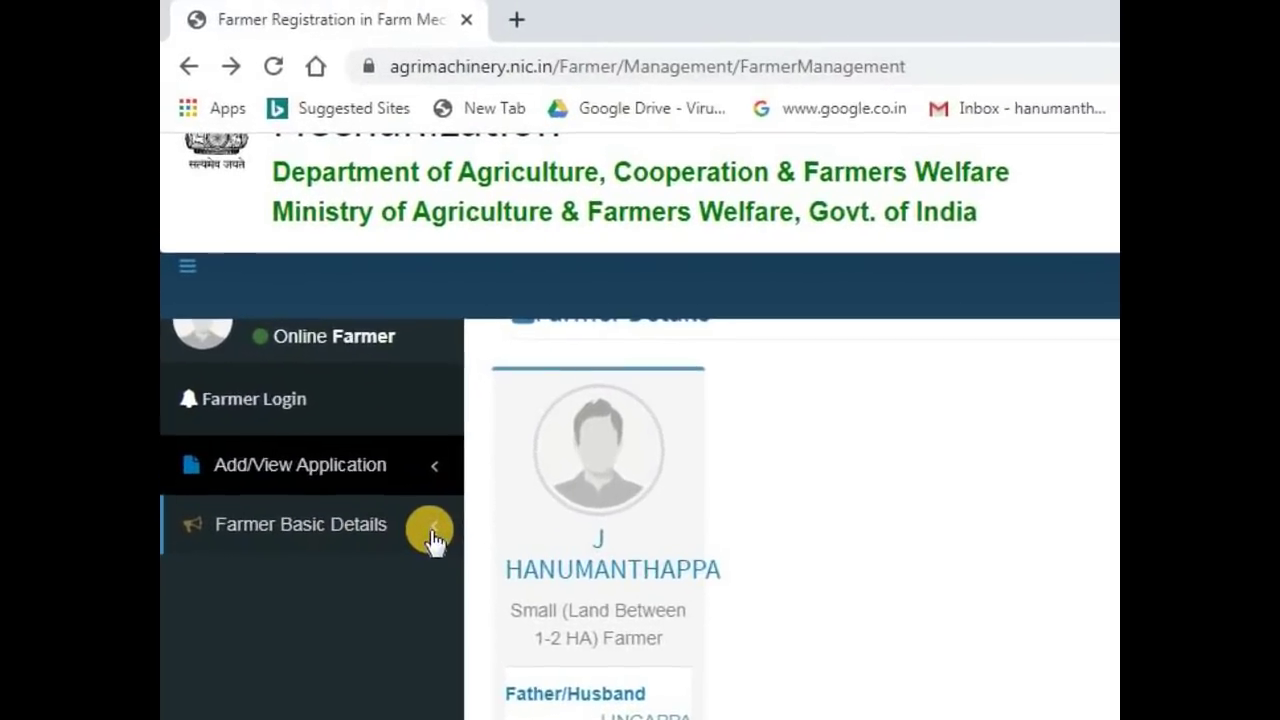
click(432, 538)
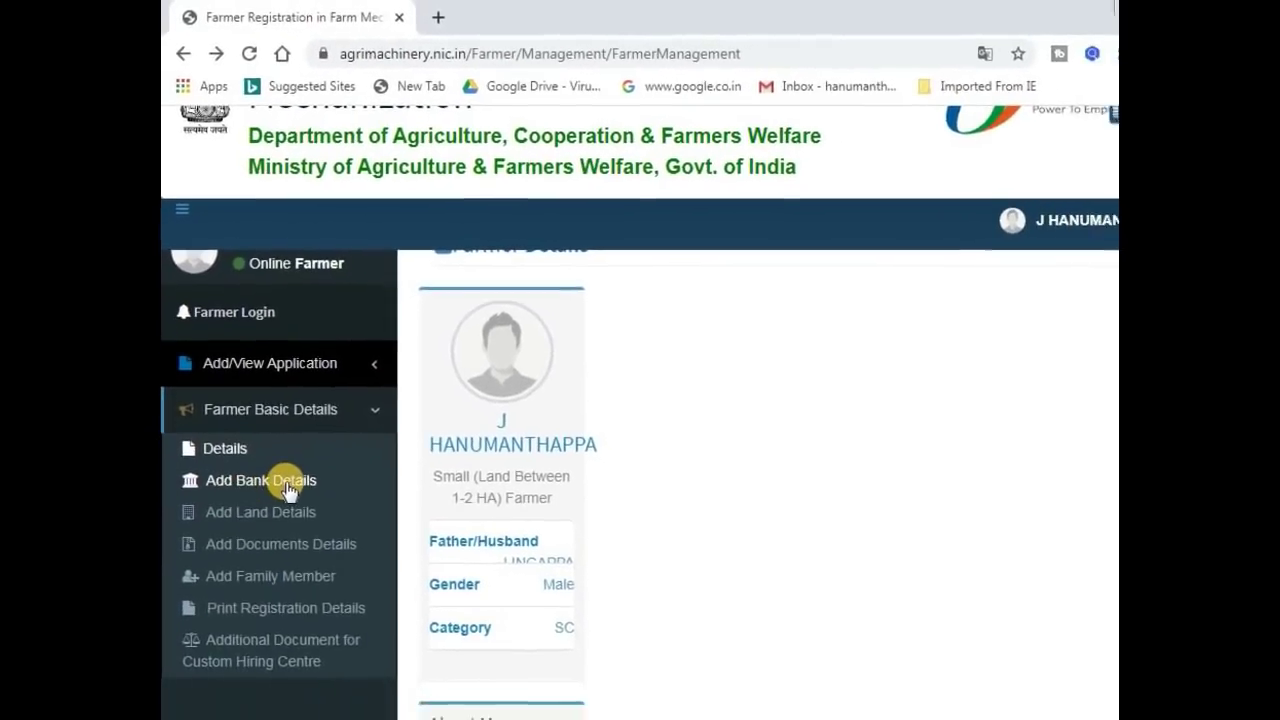
click(288, 490)
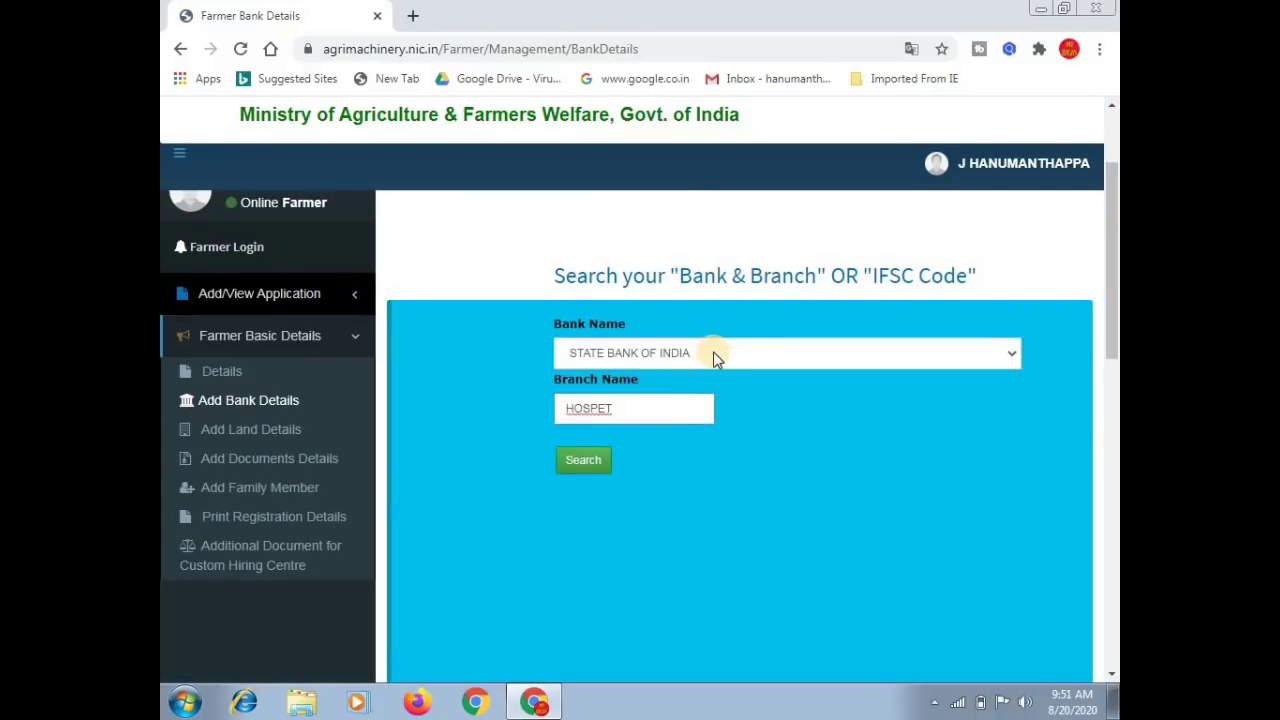
Search for STATE BANK OF INDIA branches with the branch name HOSPET and look through the listed branches
click(714, 355)
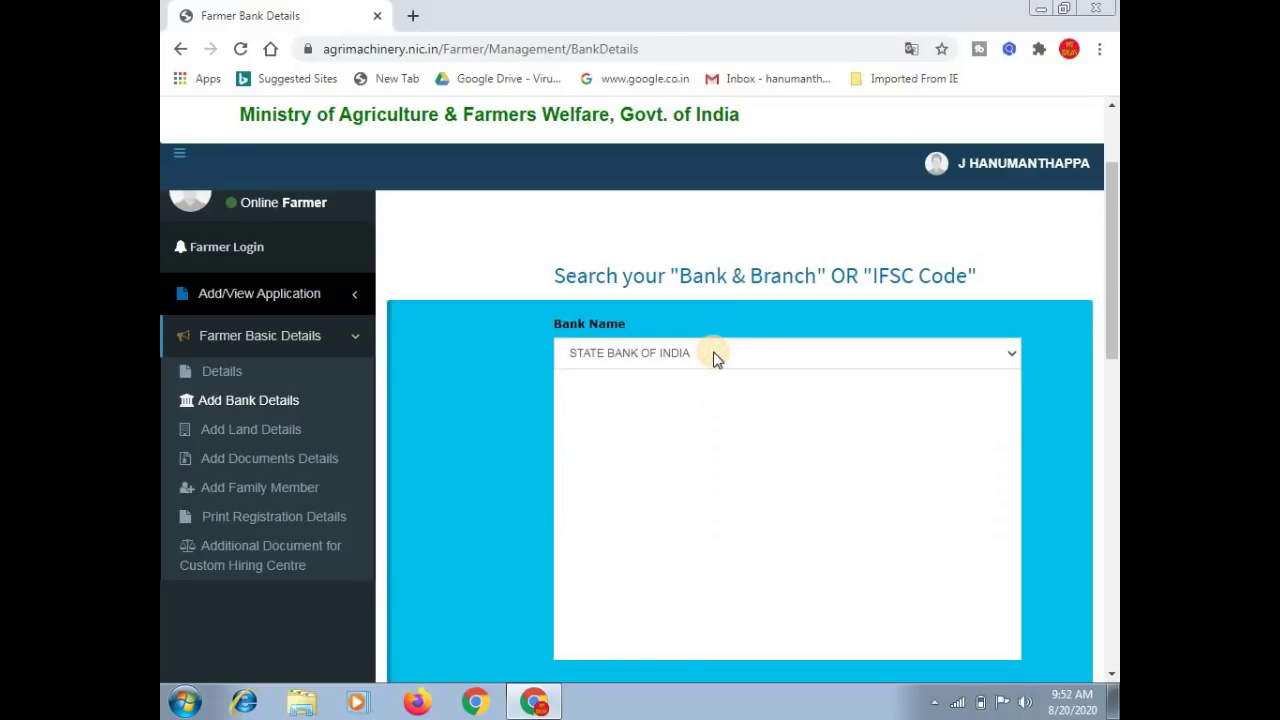
click(714, 357)
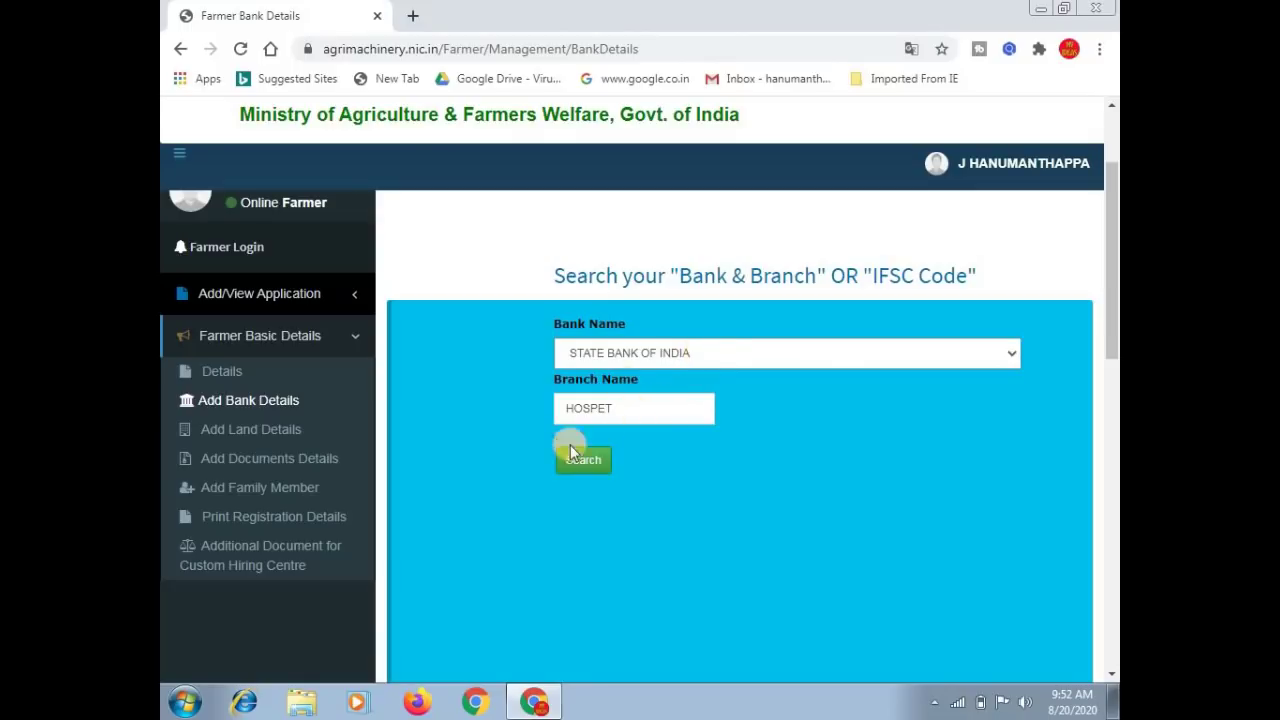
click(597, 463)
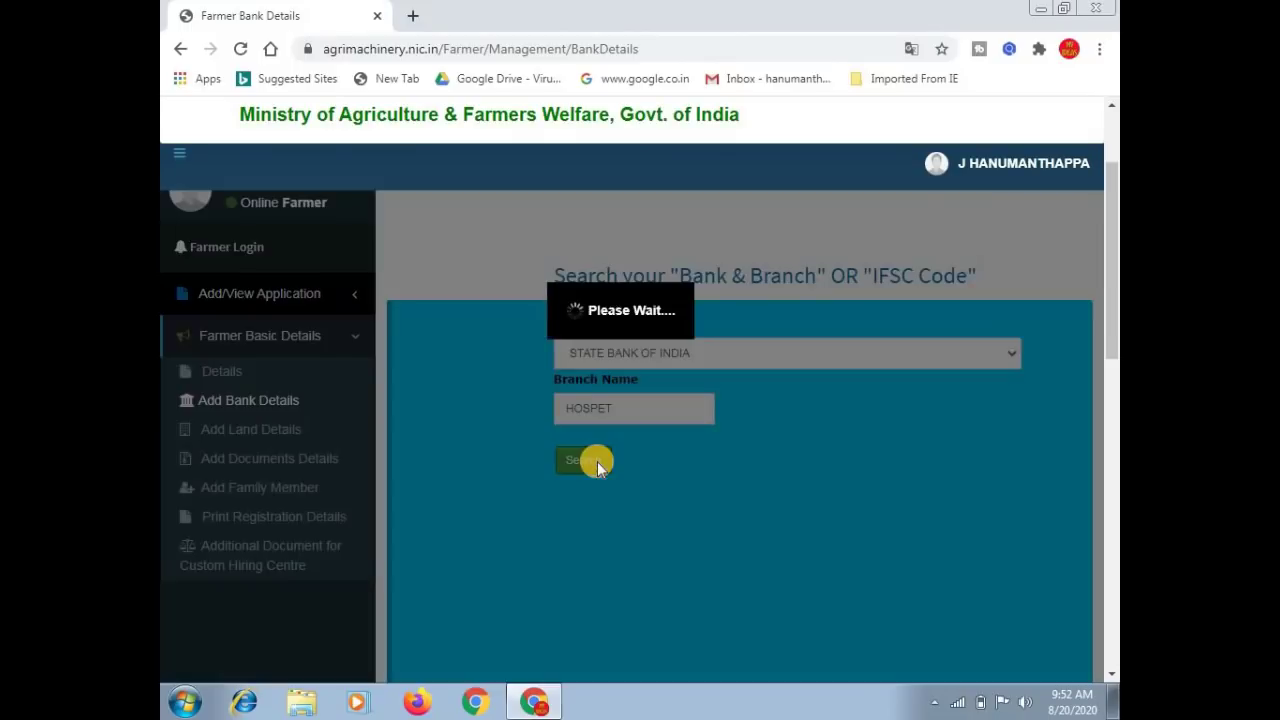
scroll(1113, 680, down, 4)
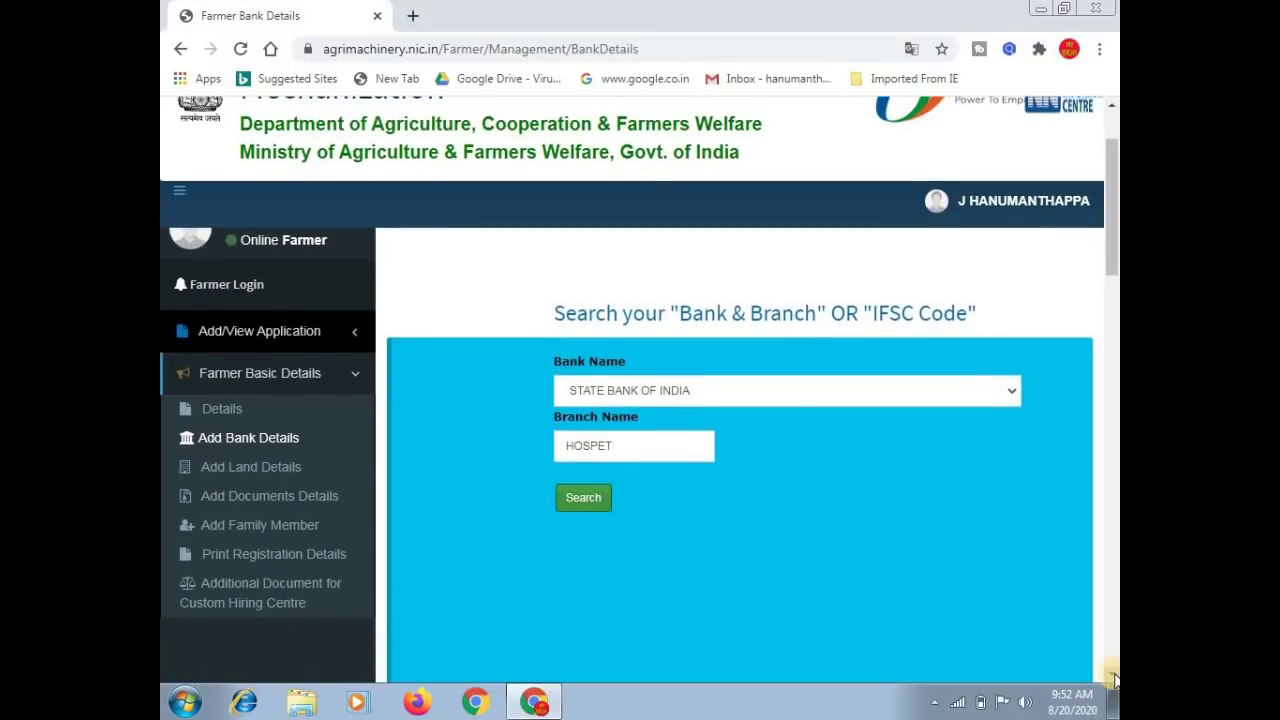
scroll(1113, 680, down, 3)
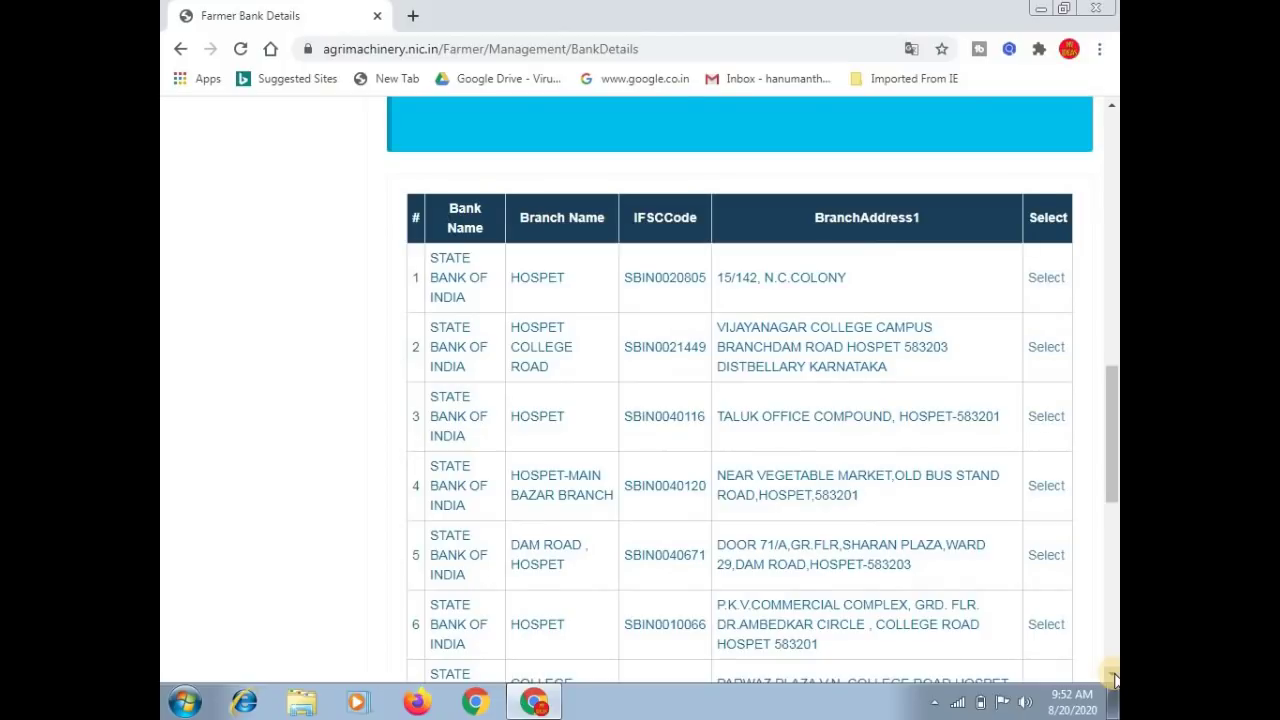
scroll(1113, 680, down, 1)
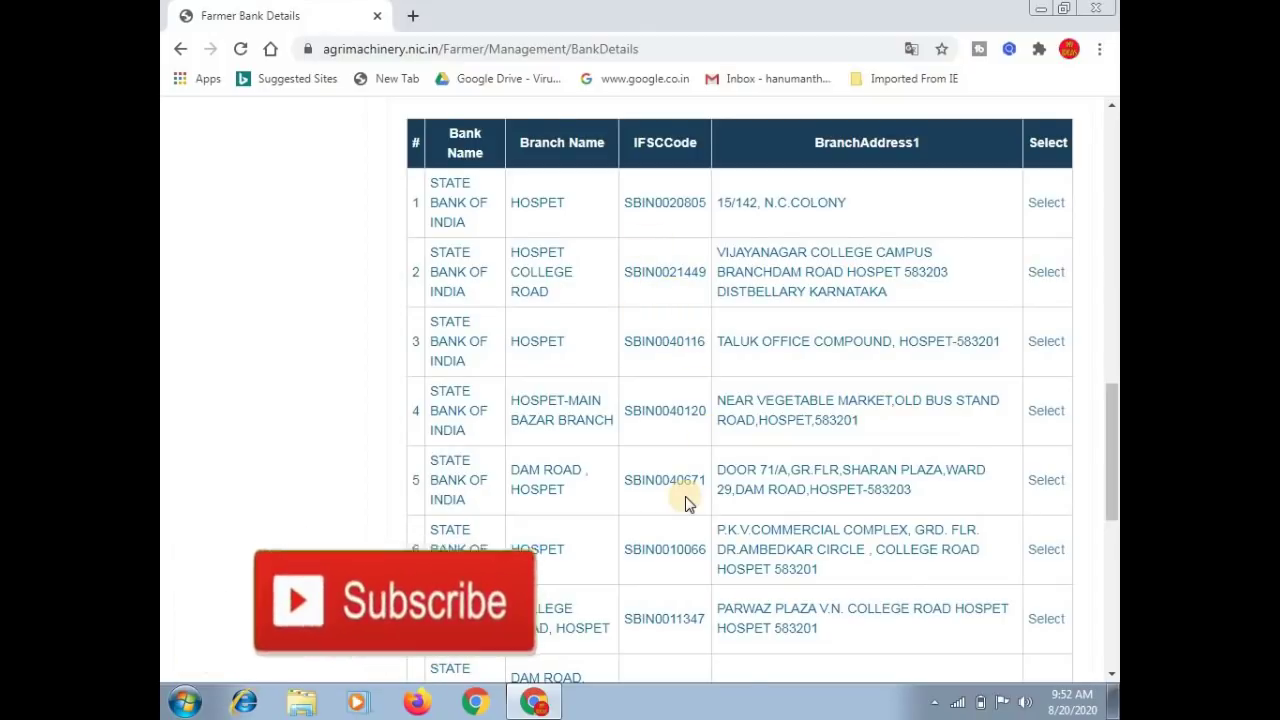
Select the HOSPET branch with IFSC code SBIN0000763 and fill in the farmer's account number and the account holder's name
scroll(686, 503, down, 4)
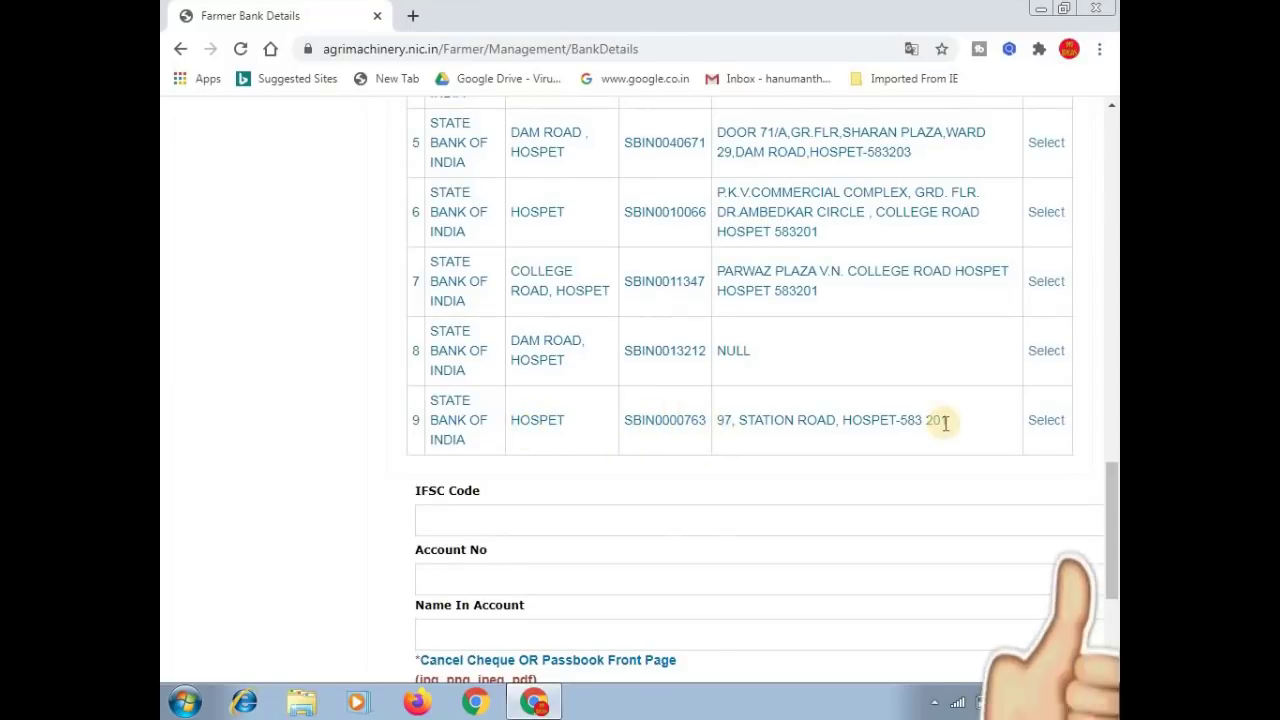
click(1048, 424)
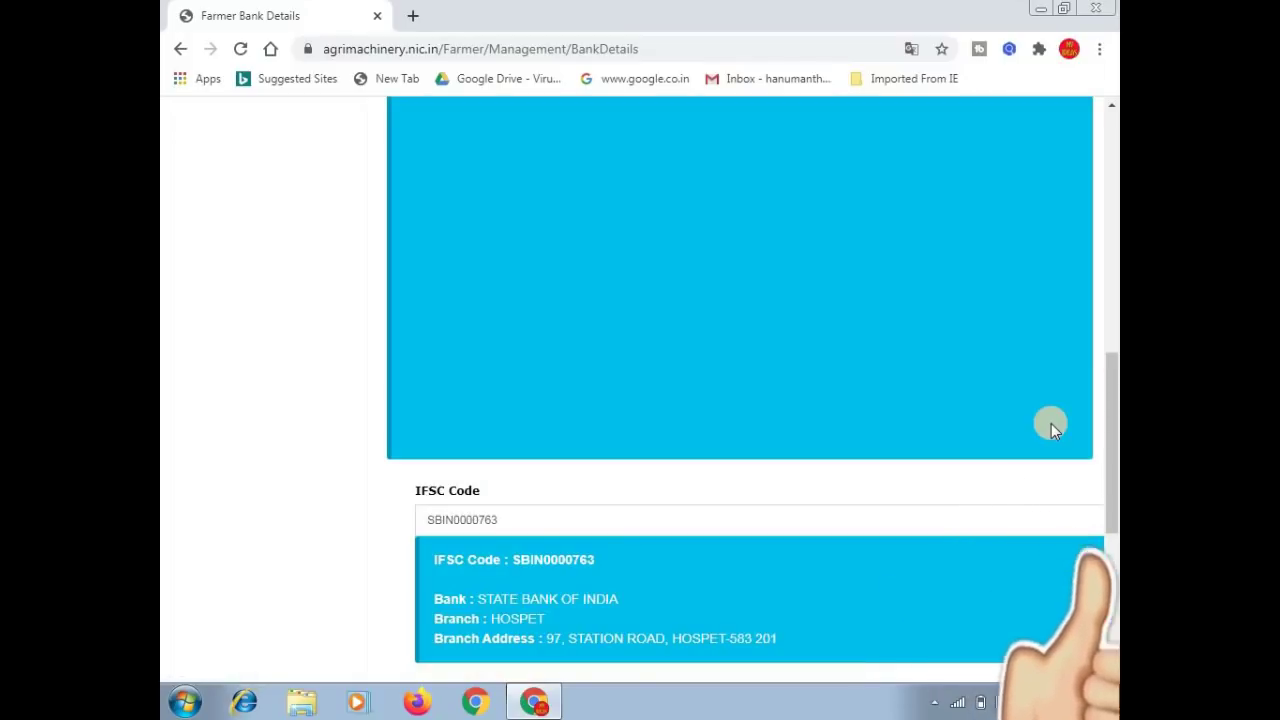
scroll(307, 422, down, 4)
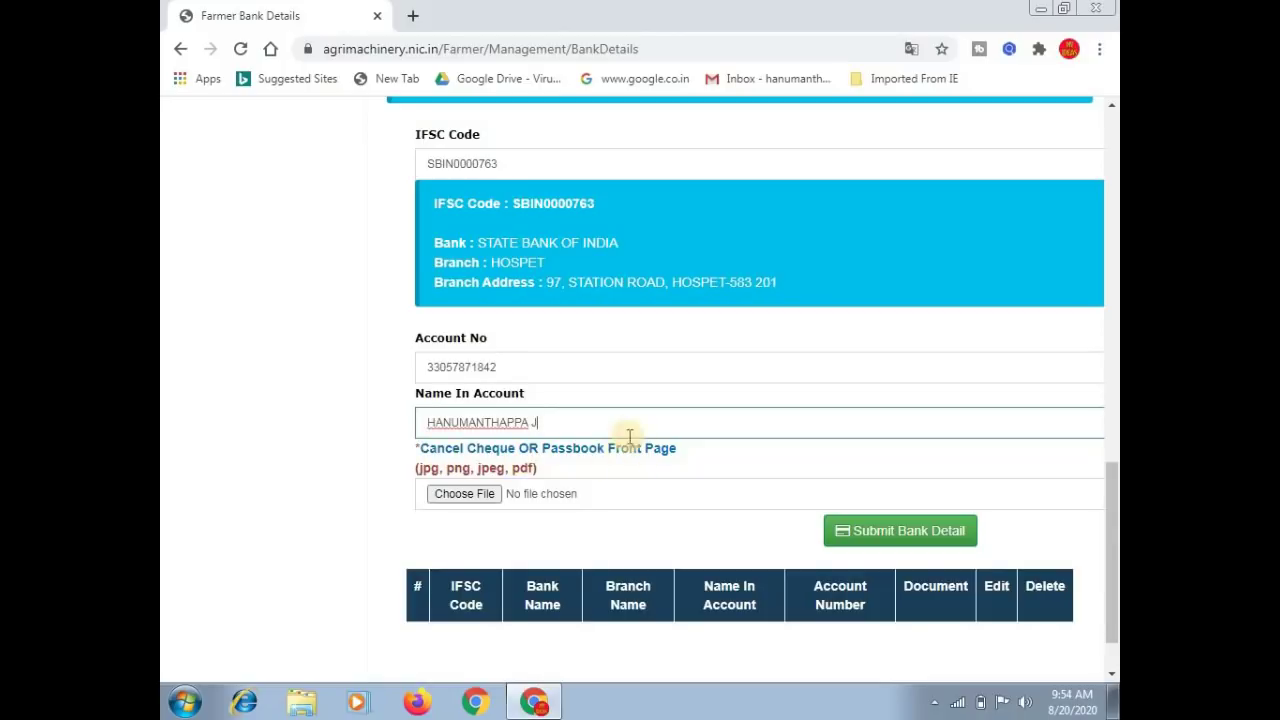
click(476, 500)
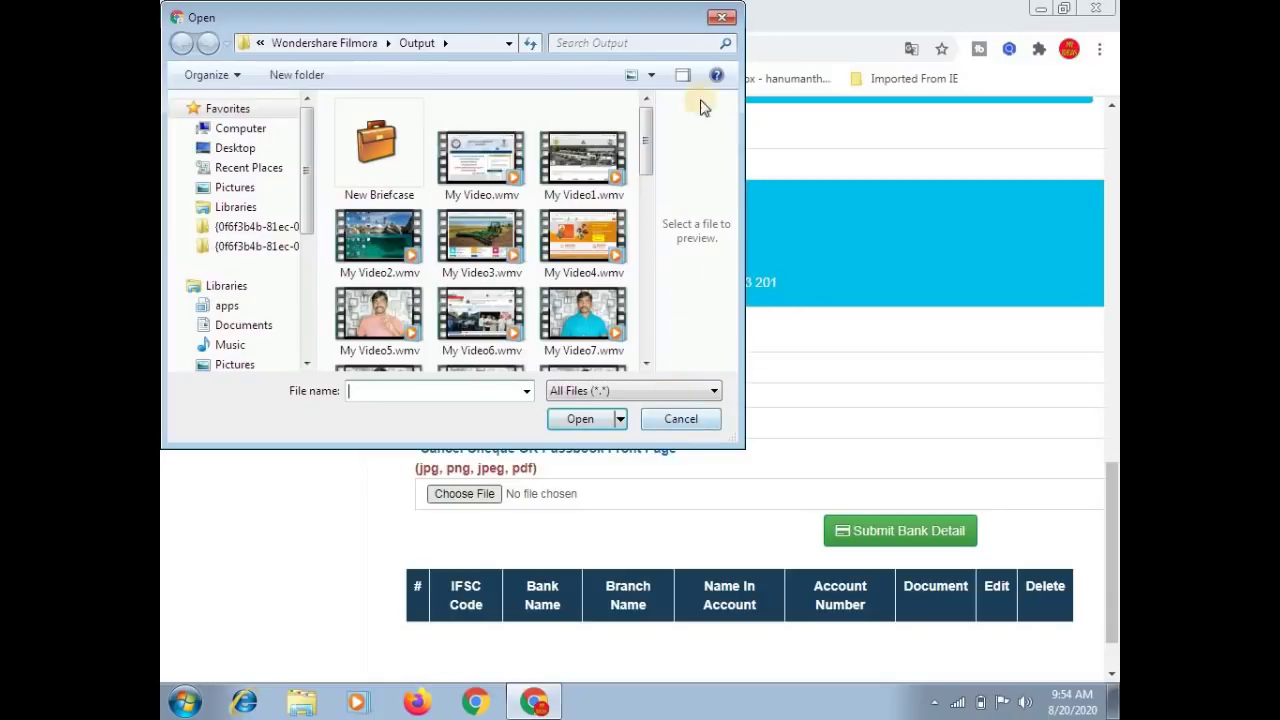
click(722, 19)
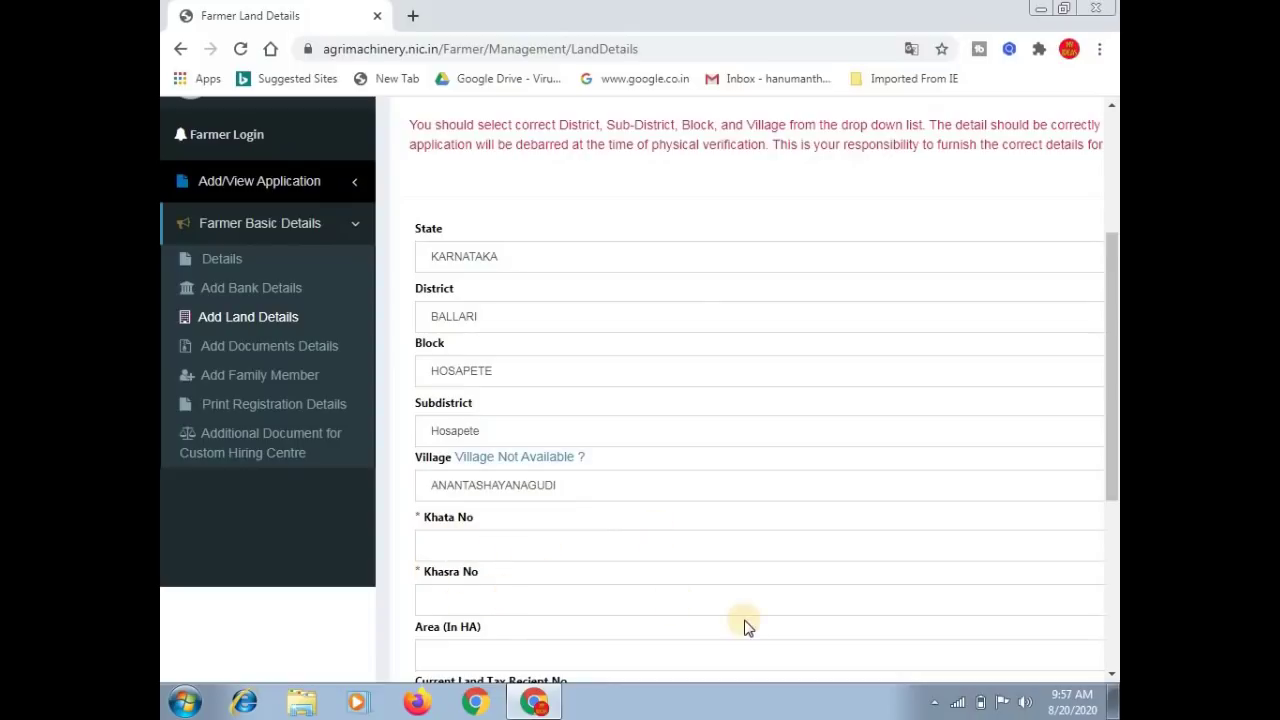
Examine the fields of the farmer's land details form, including Khata No, Khasra No and Area (In HA)
scroll(1113, 676, down, 3)
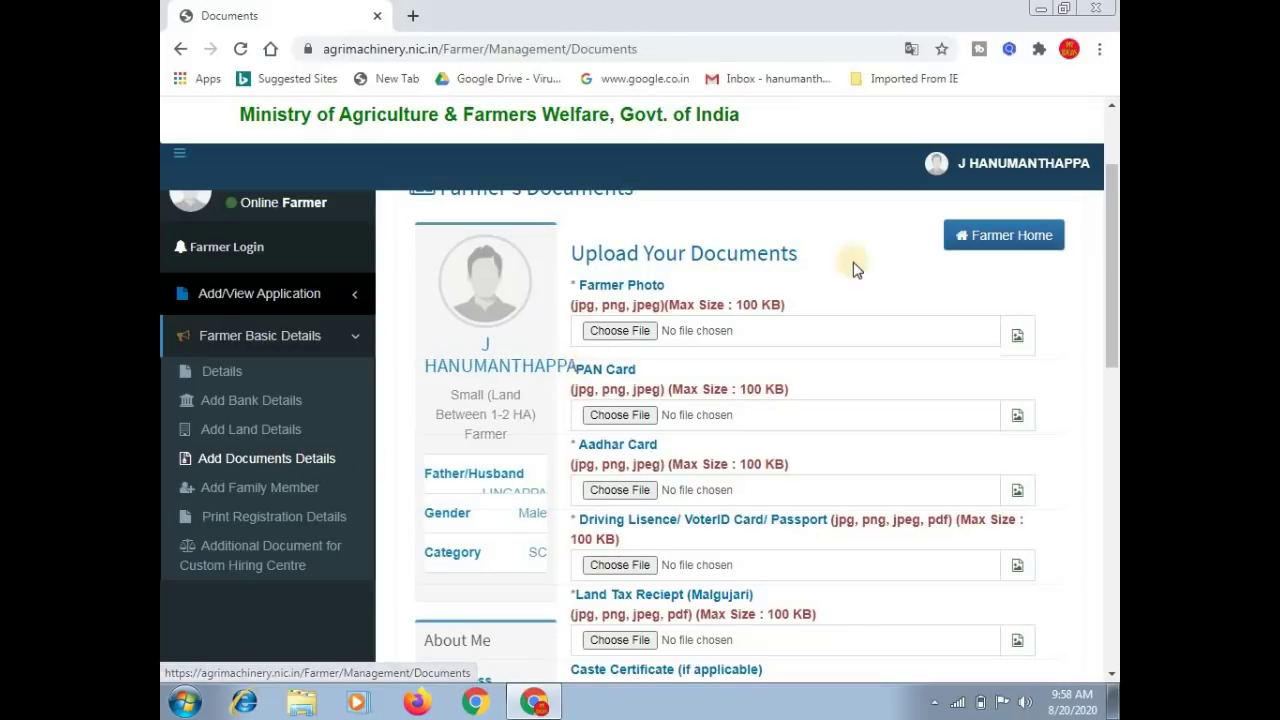
scroll(826, 266, down, 1)
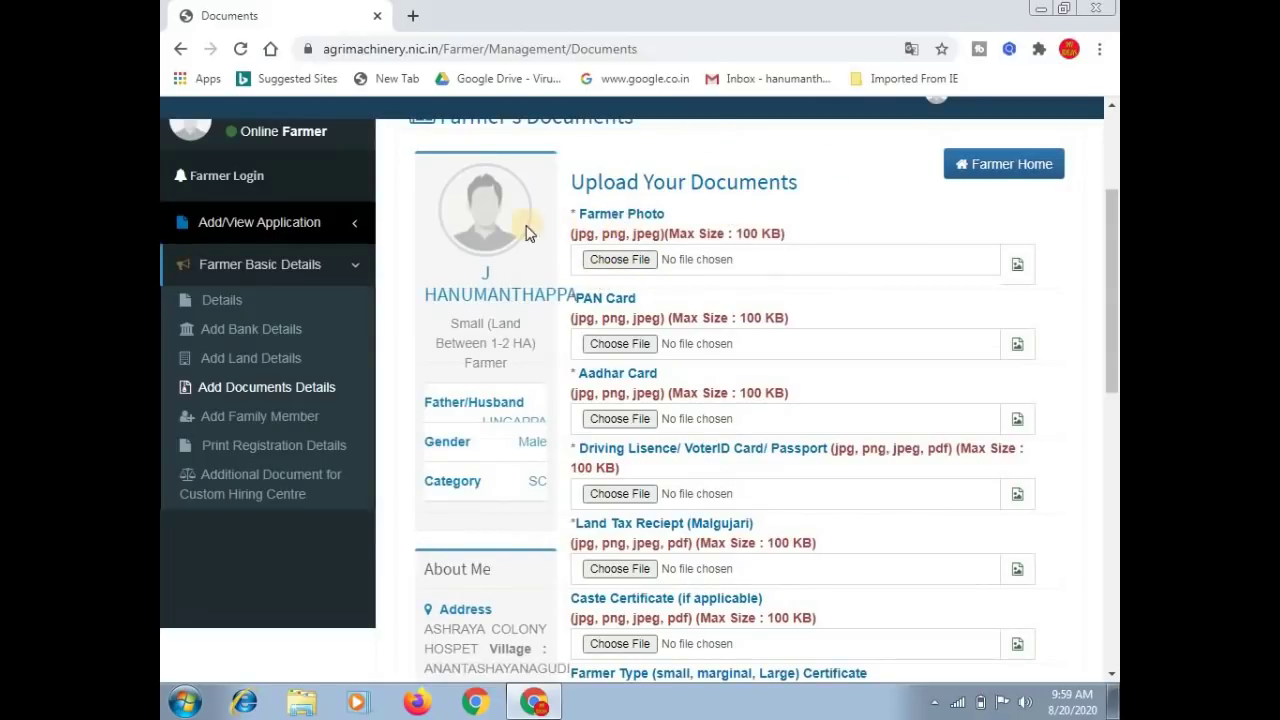
click(596, 262)
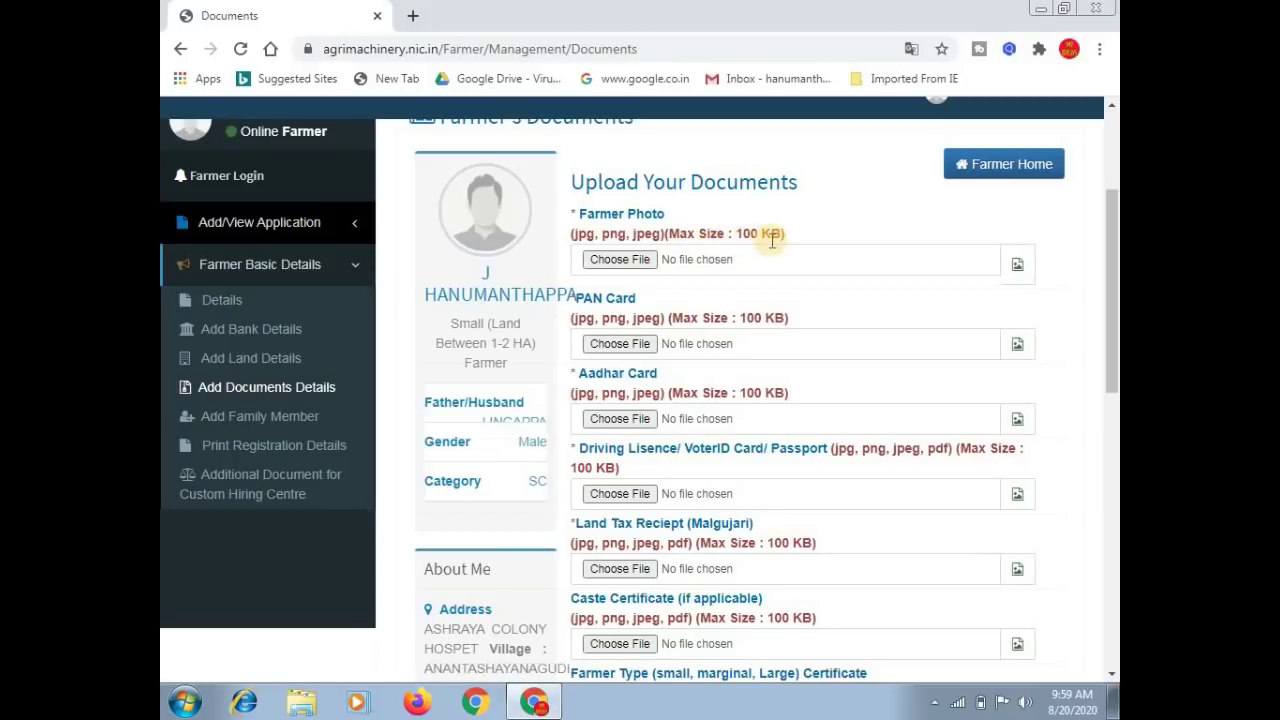
click(620, 259)
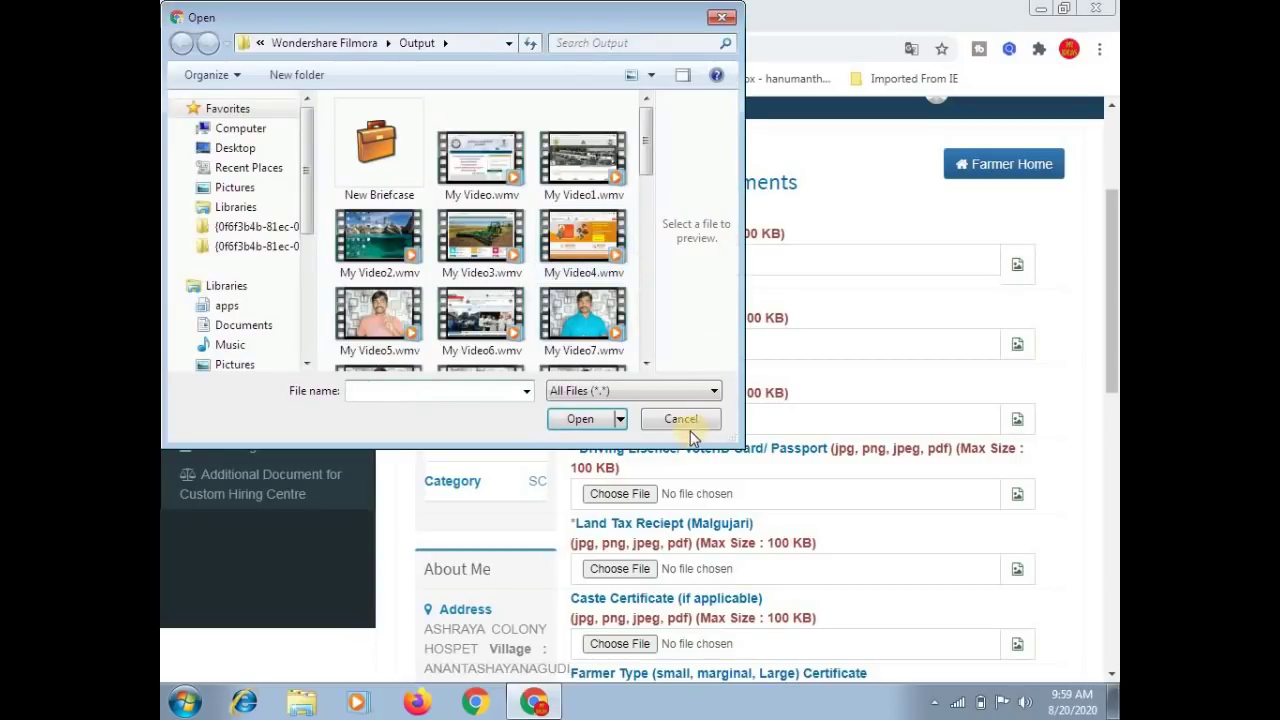
click(724, 17)
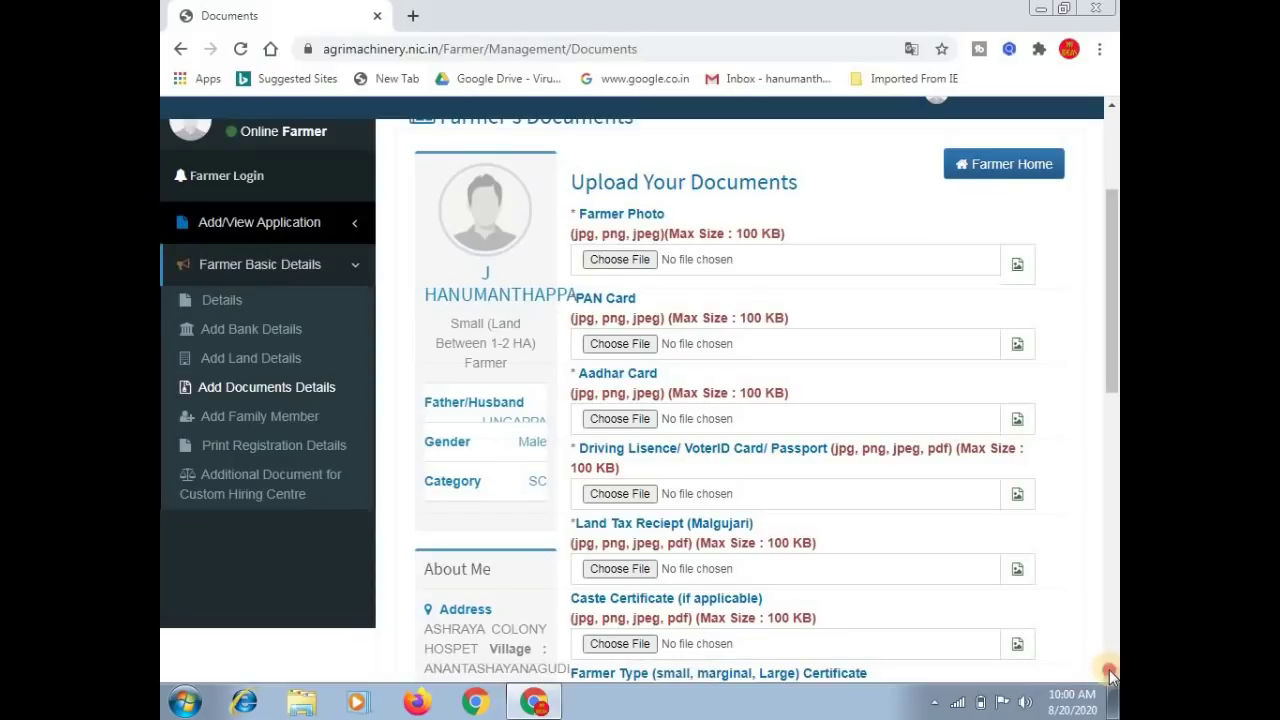
Look through the farmer document upload fields, their accepted formats and size limits, and the document previews below them
drag(1110, 676, 1110, 676)
drag(749, 608, 632, 447)
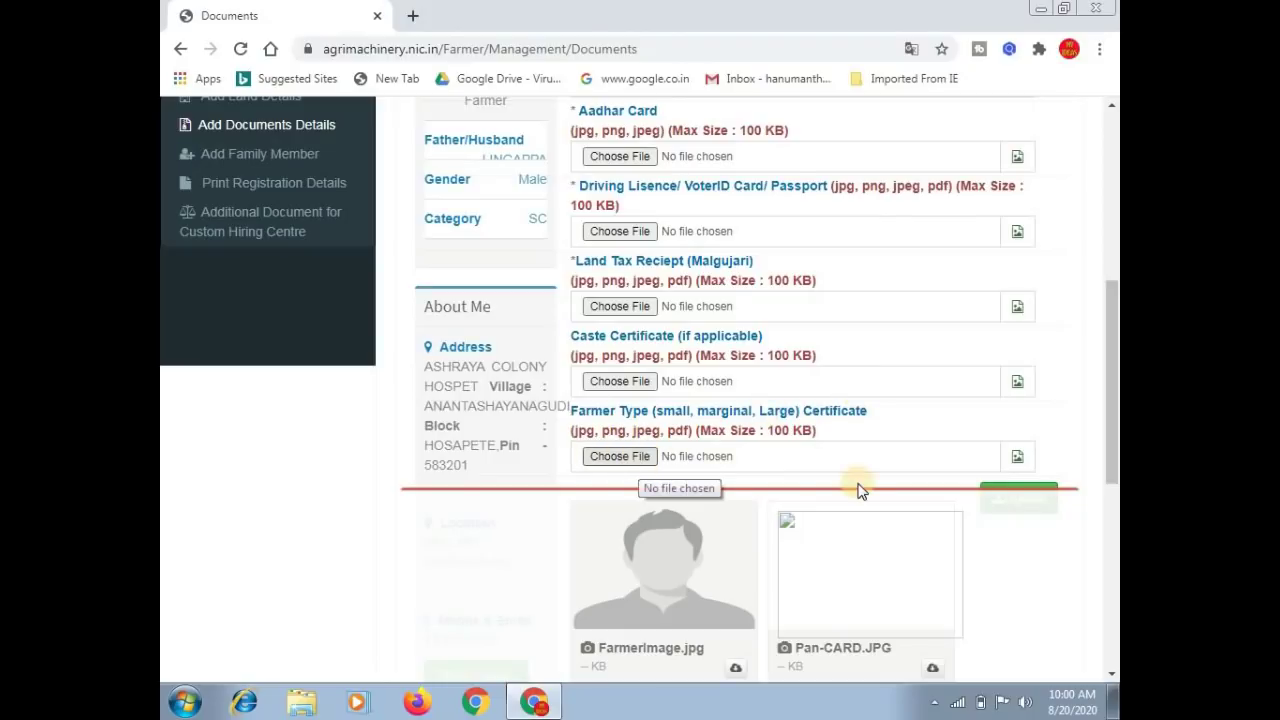
click(1111, 676)
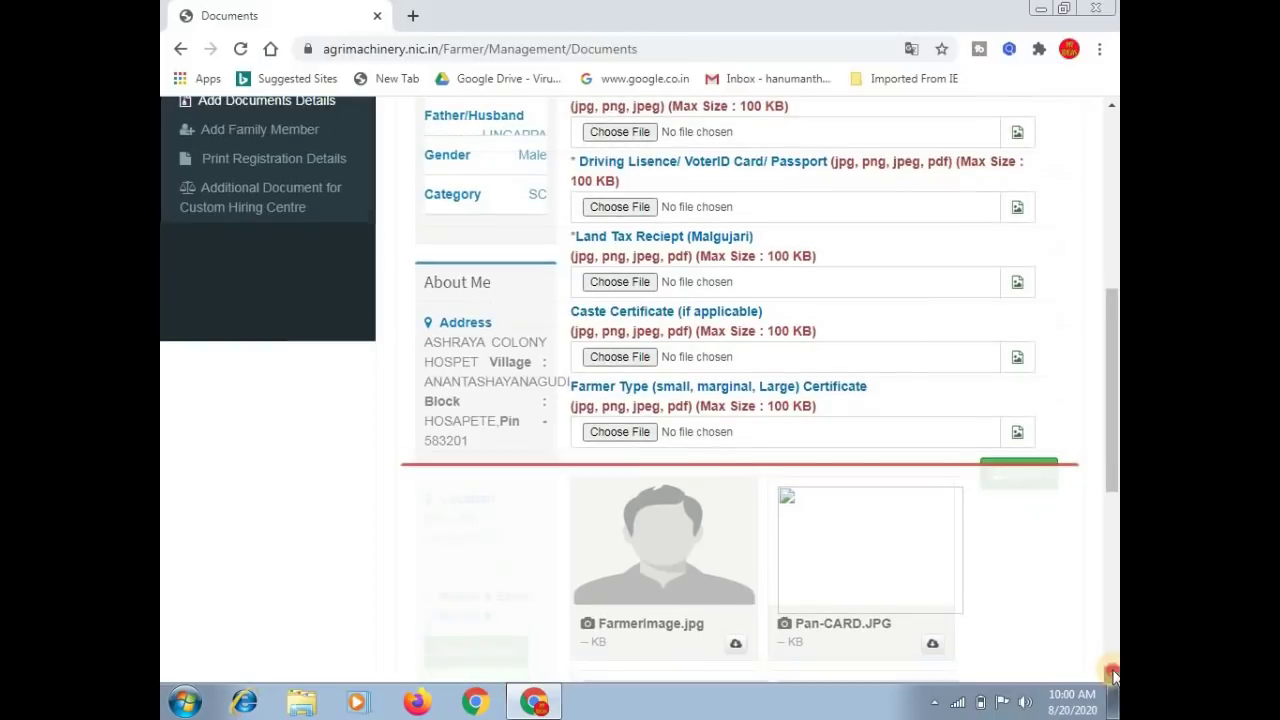
drag(1113, 676, 1109, 666)
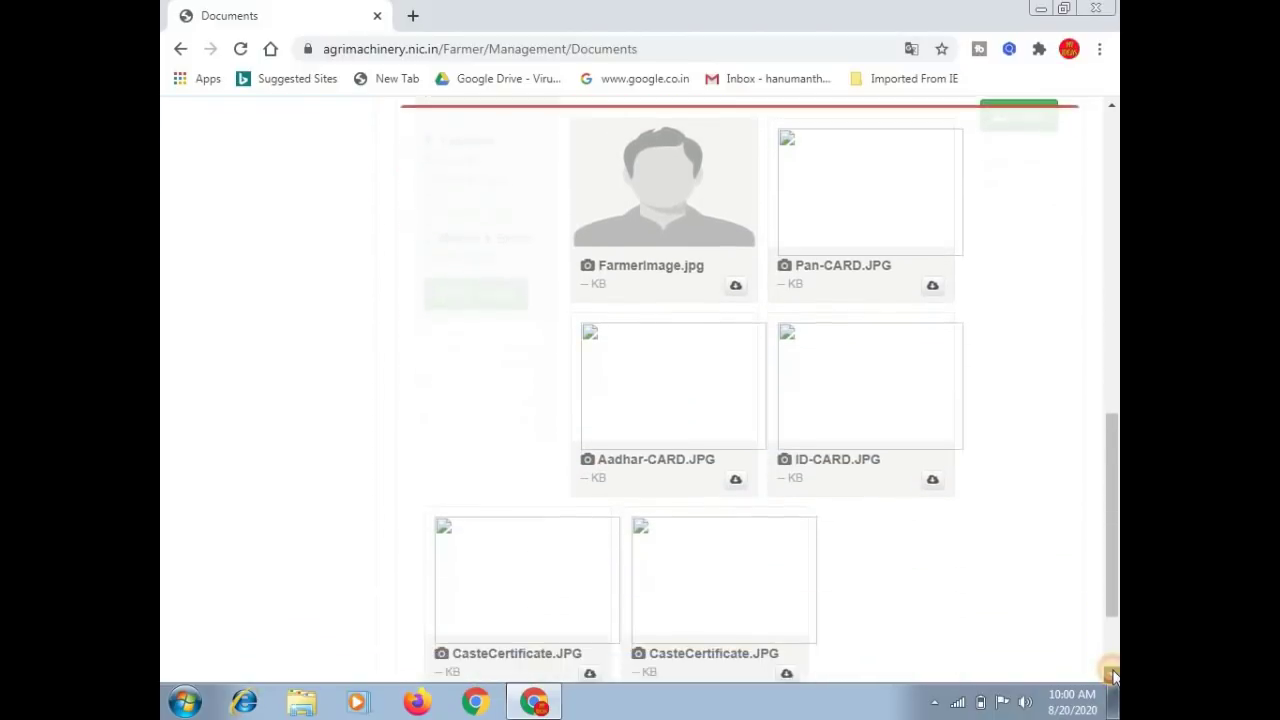
click(1112, 105)
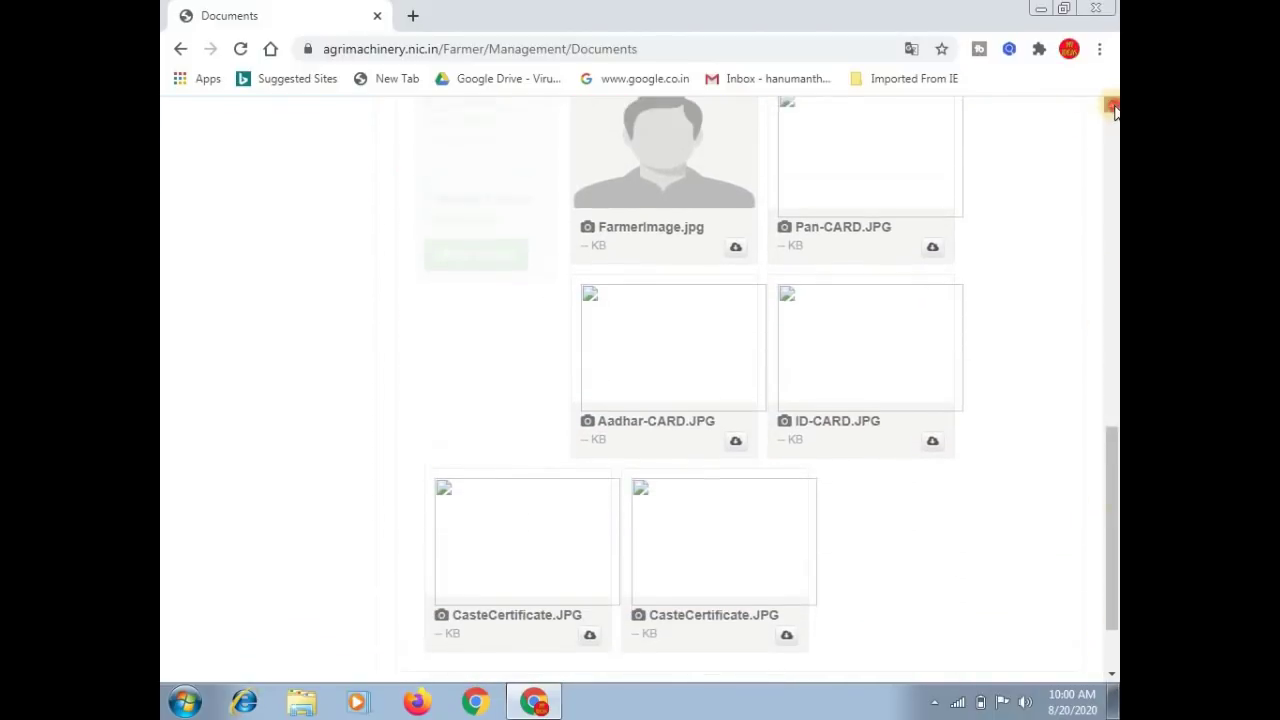
scroll(1060, 190, up, 1)
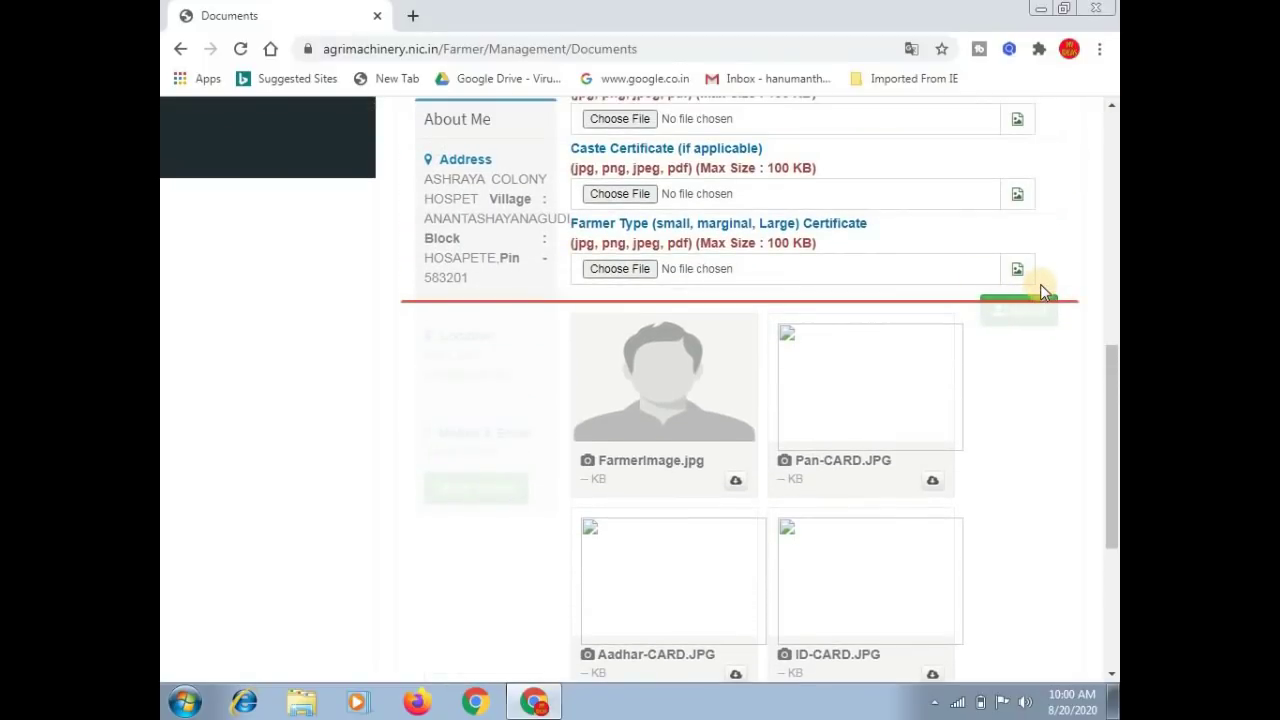
click(1111, 106)
click(1111, 106)
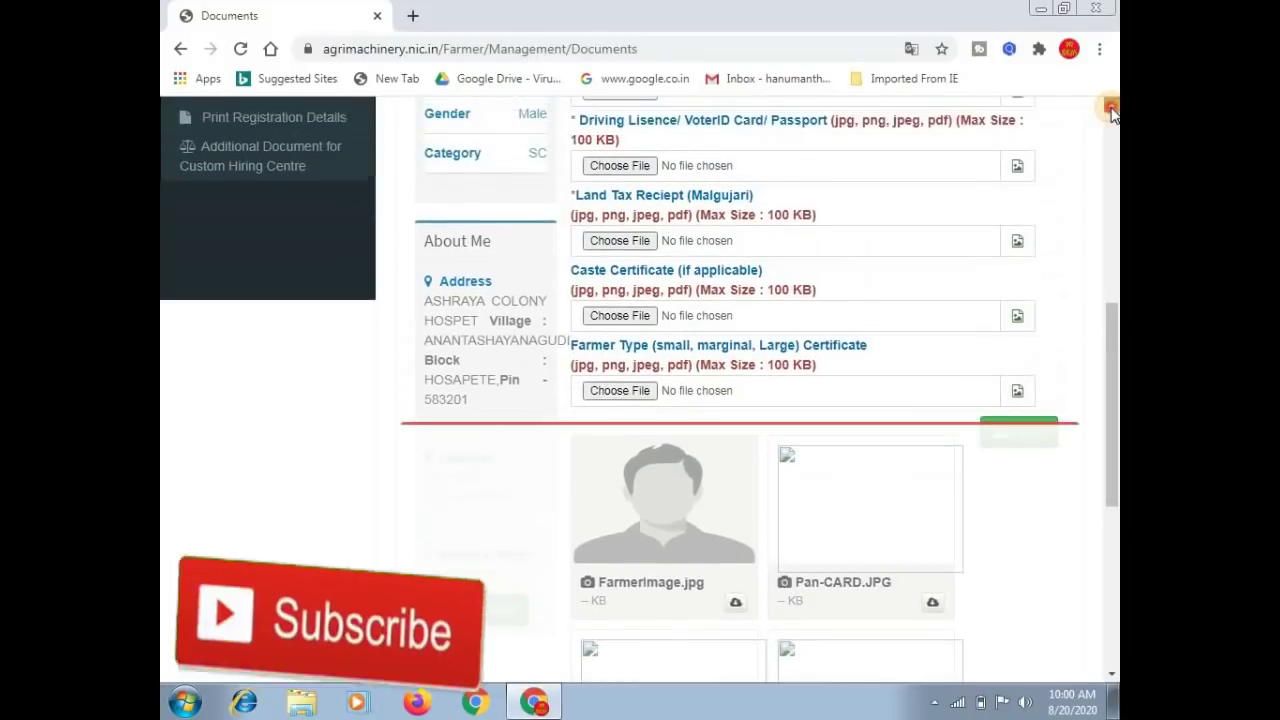
click(1111, 108)
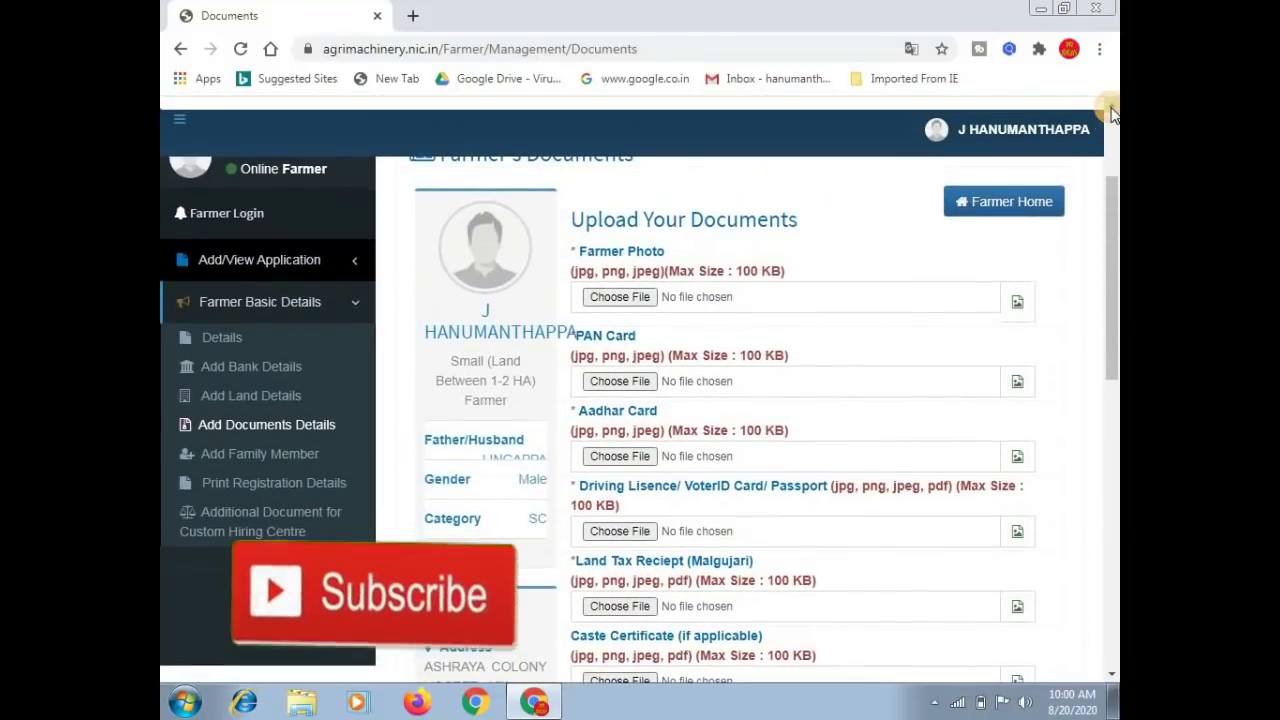
Fill in a family member's name and Aadhaar number on the family member page, with relation Wife, gender Female and age 32
click(263, 458)
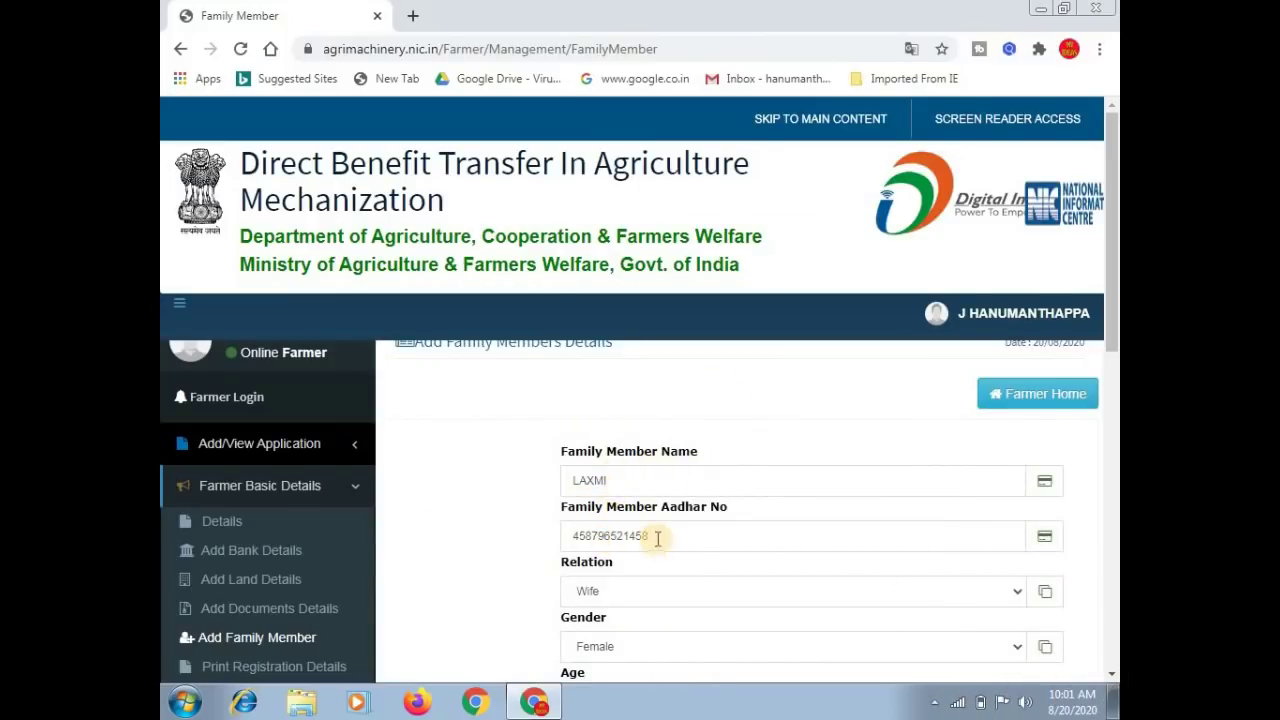
click(612, 597)
click(609, 593)
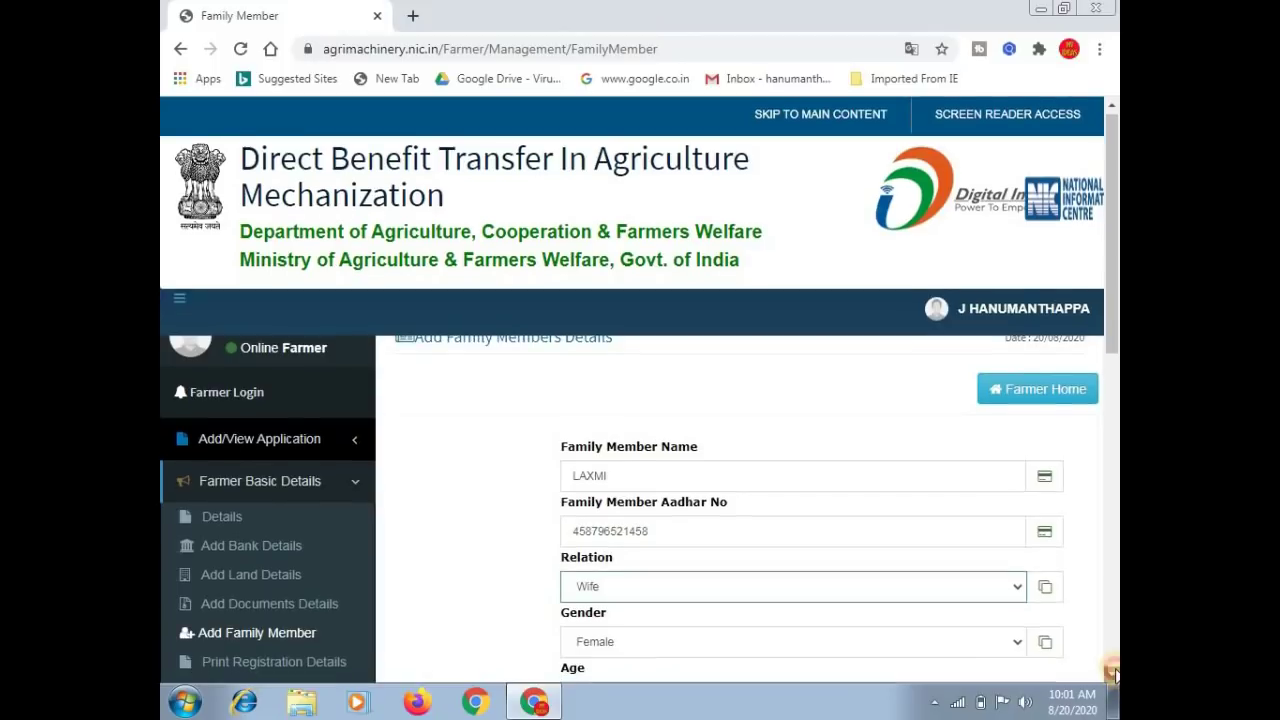
Examine the rest of the family member page, including the age field, the submission option and the family member table
scroll(1113, 675, down, 3)
scroll(1113, 675, down, 5)
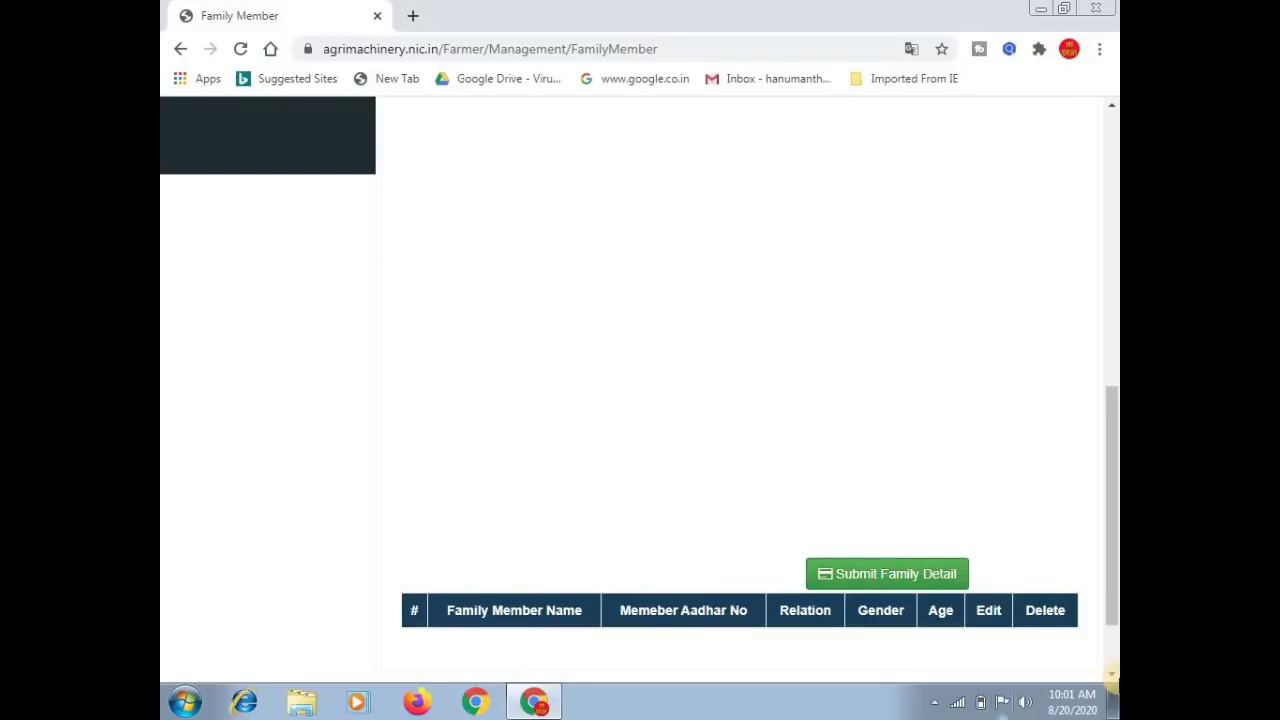
scroll(1113, 675, down, 2)
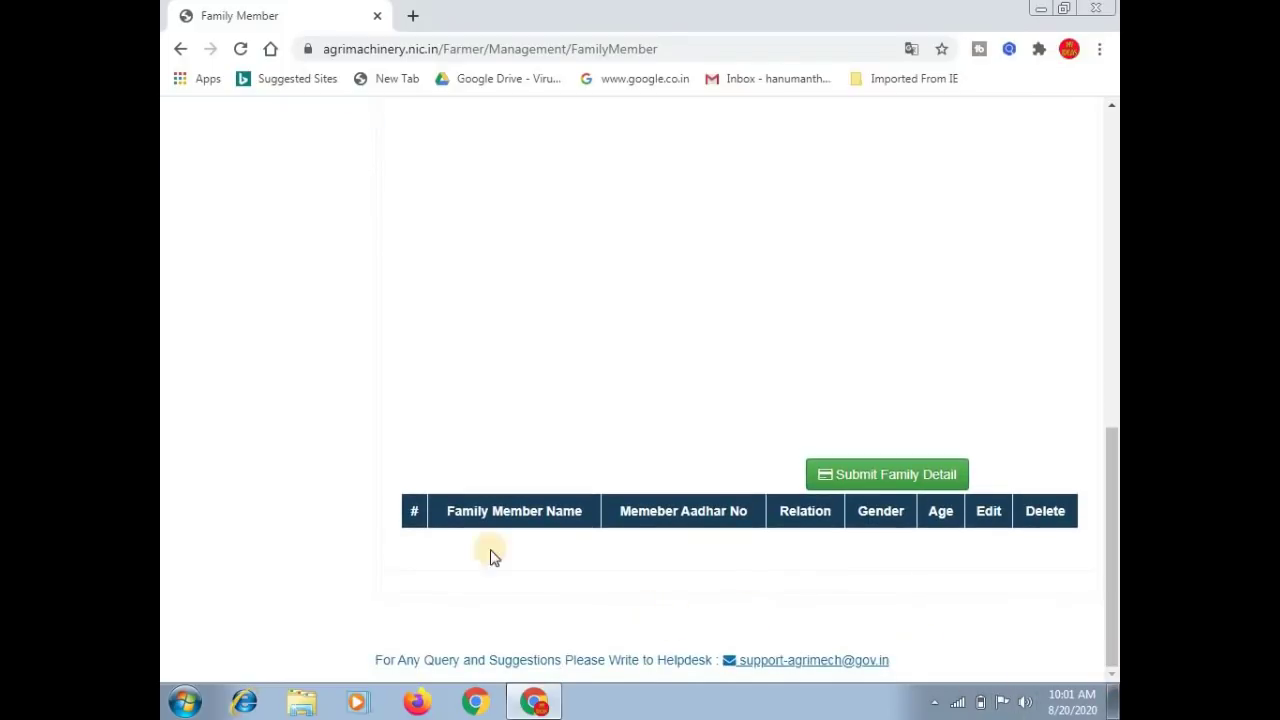
click(1111, 104)
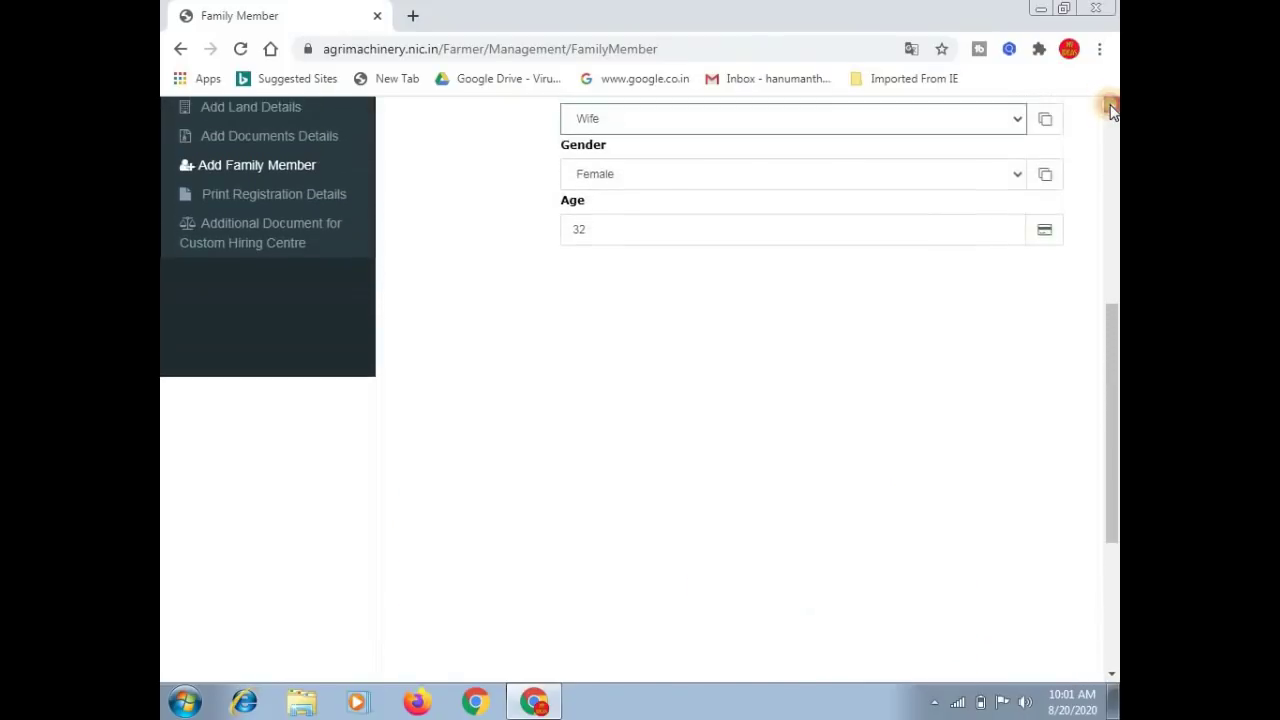
drag(1111, 104, 1111, 104)
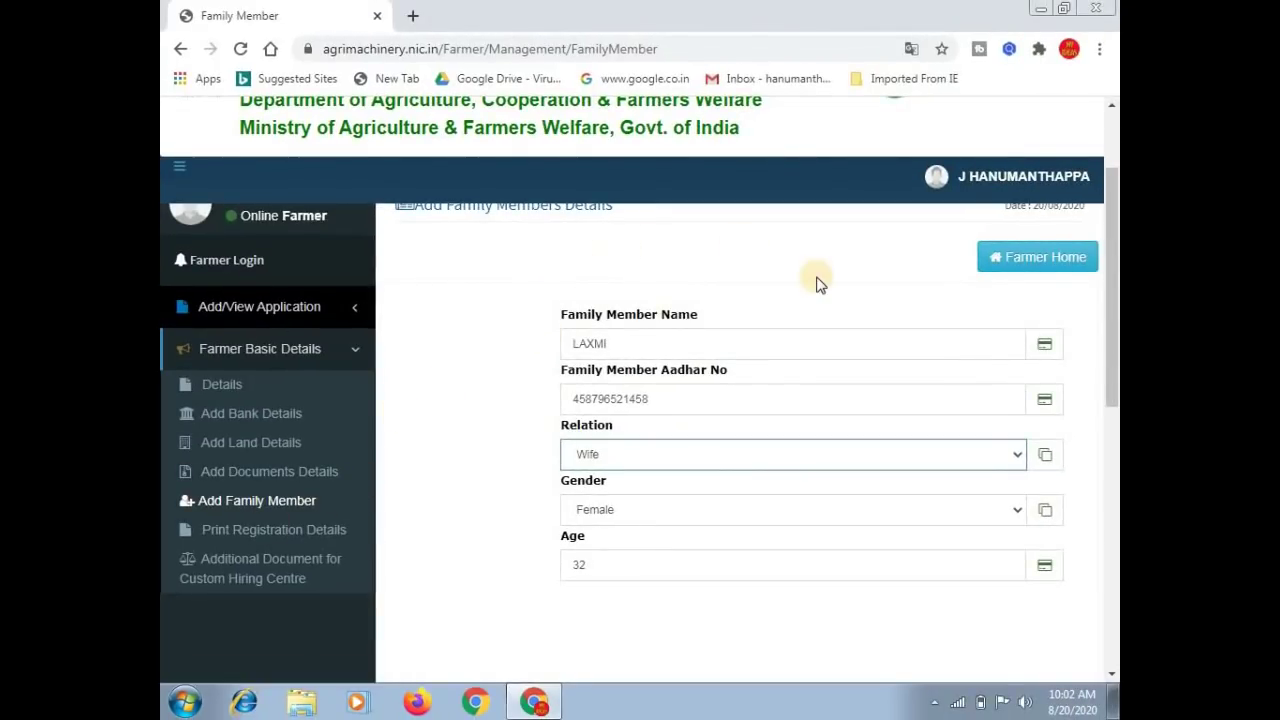
scroll(1114, 110, up, 1)
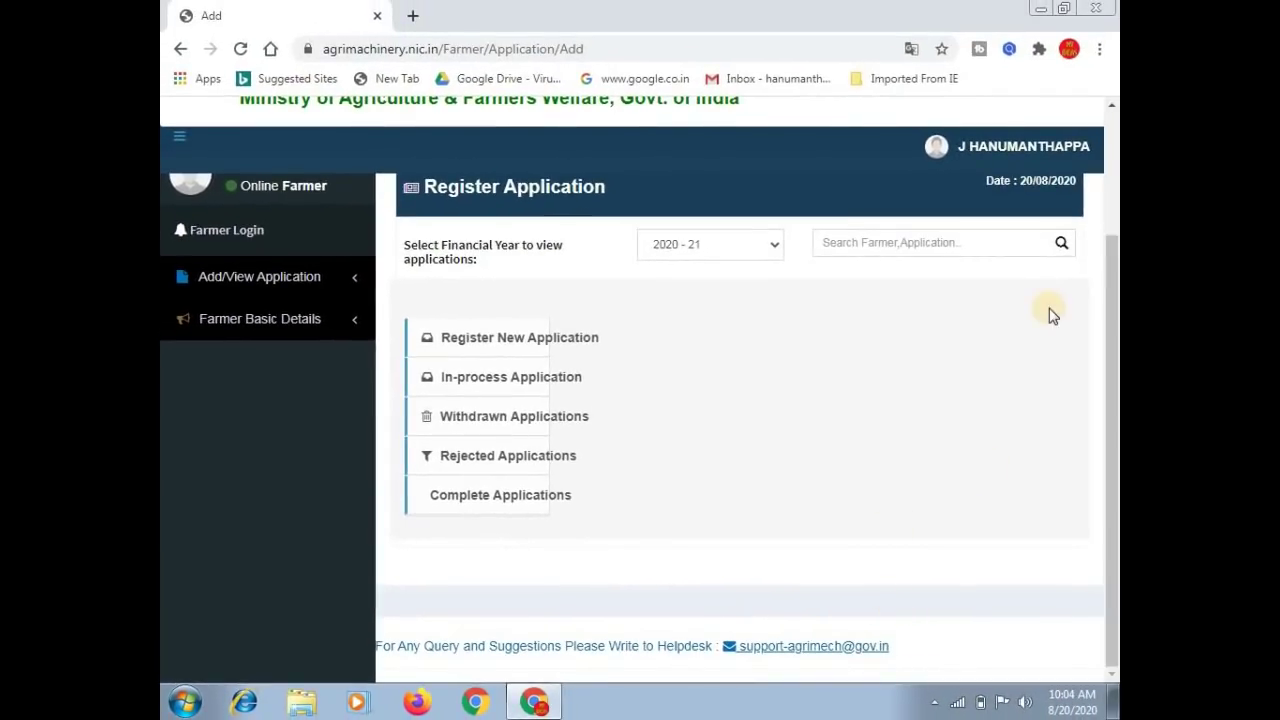
Open the State wise Nodal Officer report from the portal's contact information and look through the officers listed by state
scroll(1114, 110, up, 3)
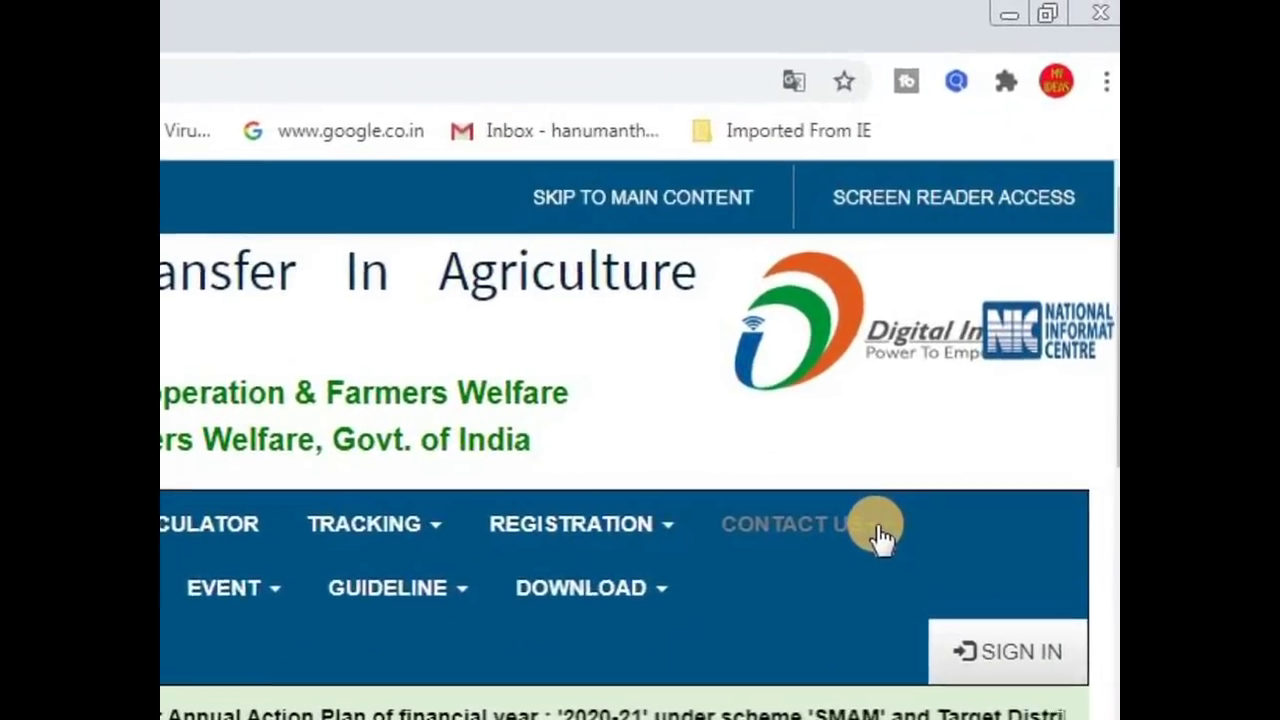
click(878, 530)
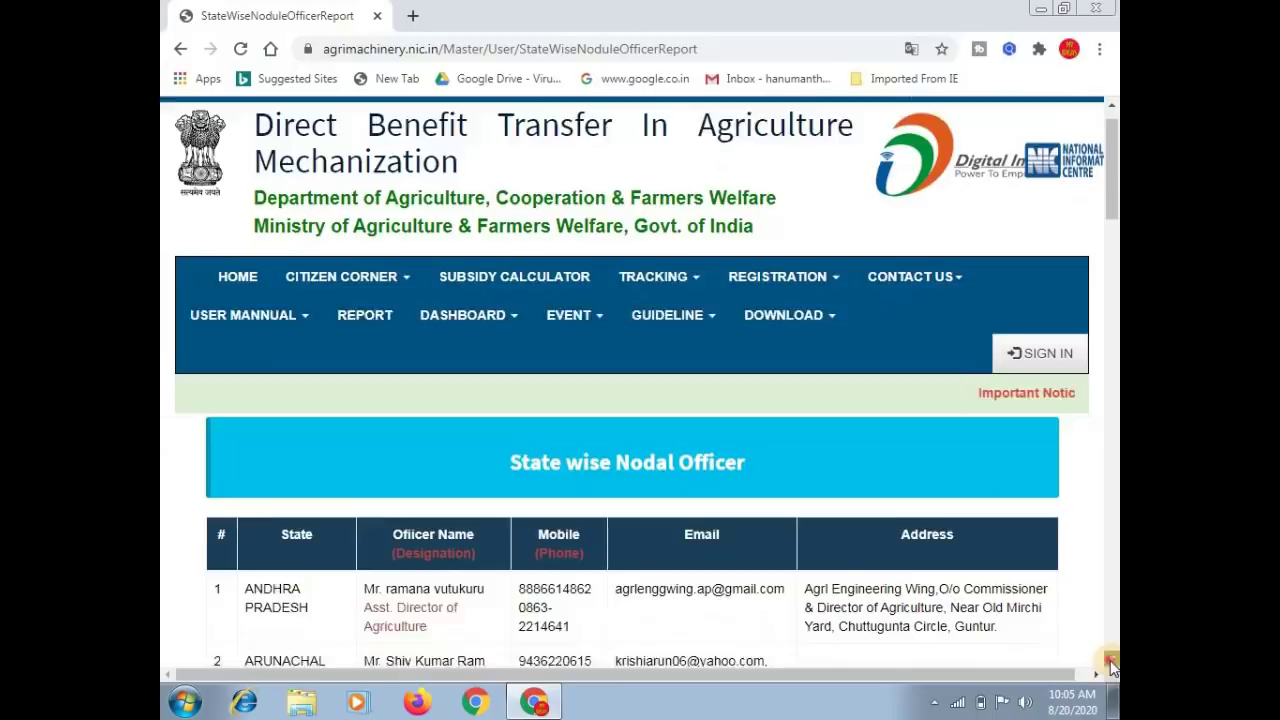
scroll(1111, 668, down, 3)
scroll(1111, 668, down, 3)
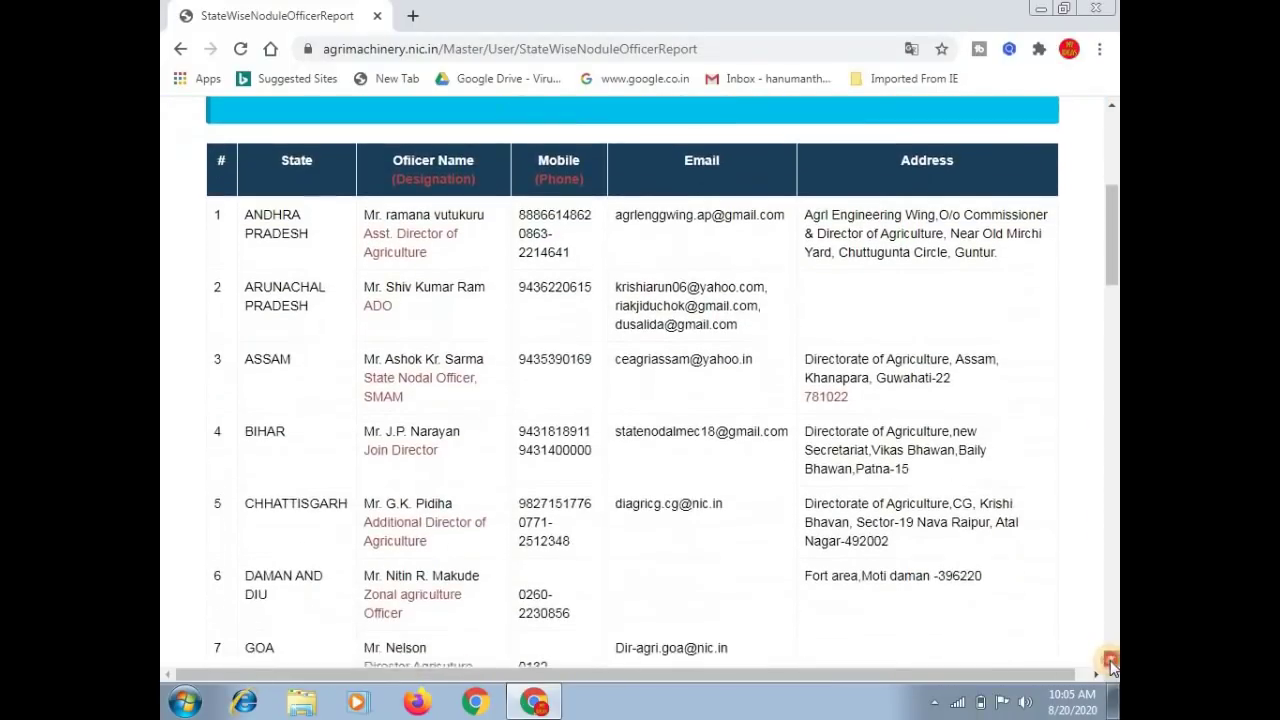
scroll(1111, 668, down, 3)
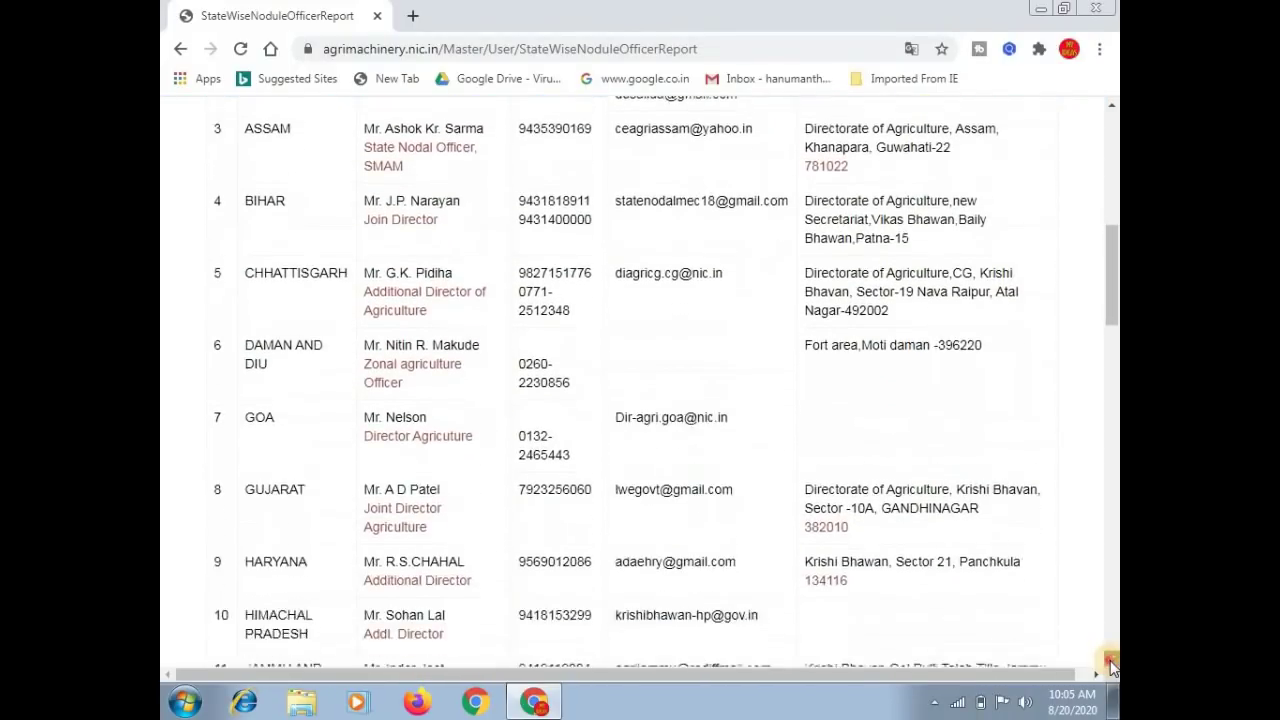
scroll(1111, 664, down, 3)
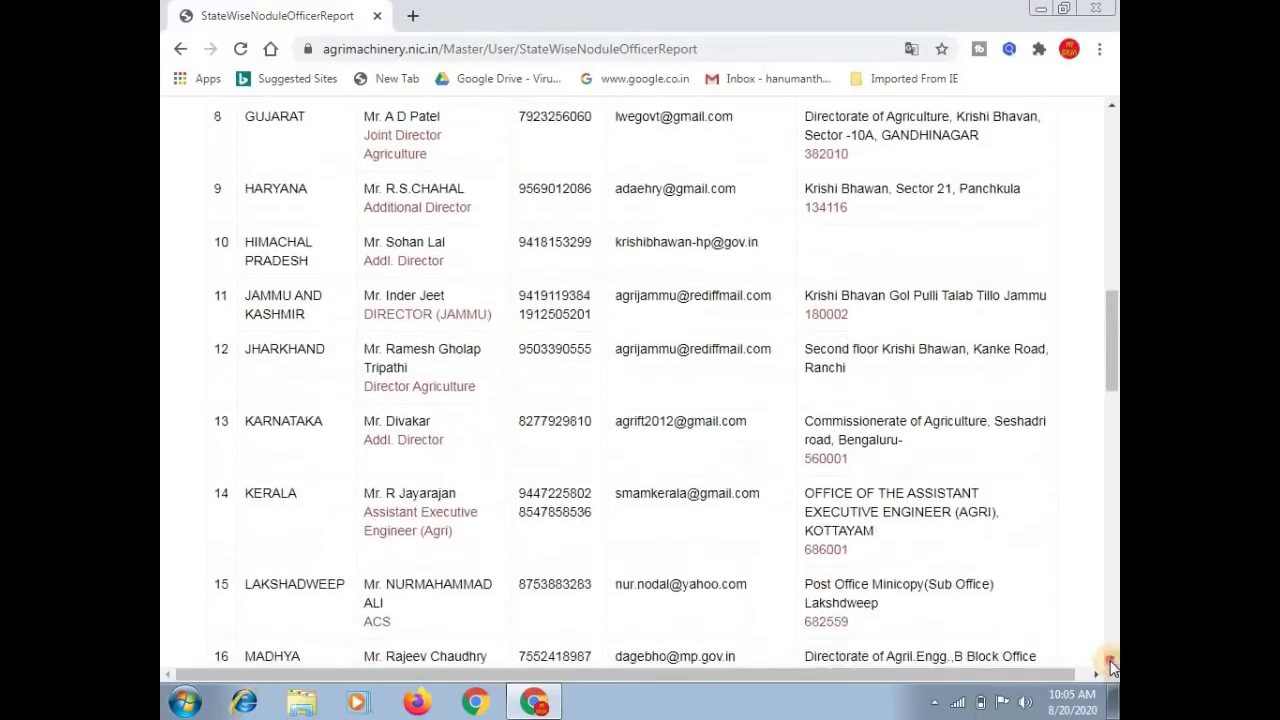